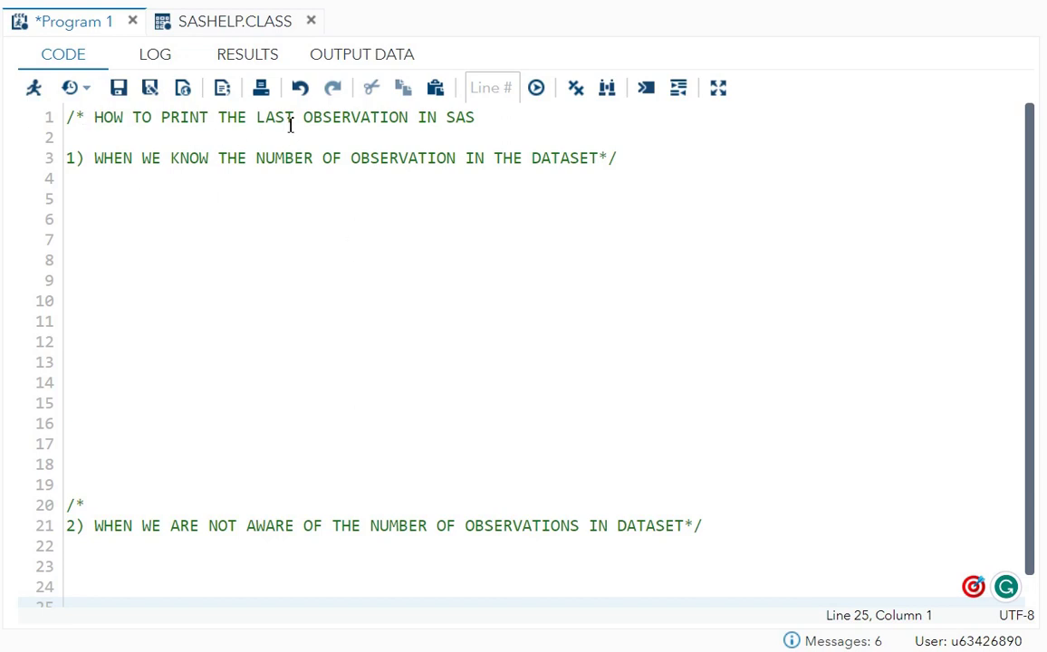
Step: Finish the title comment with DATASET and view the SASHELP.CLASS table
click(482, 116)
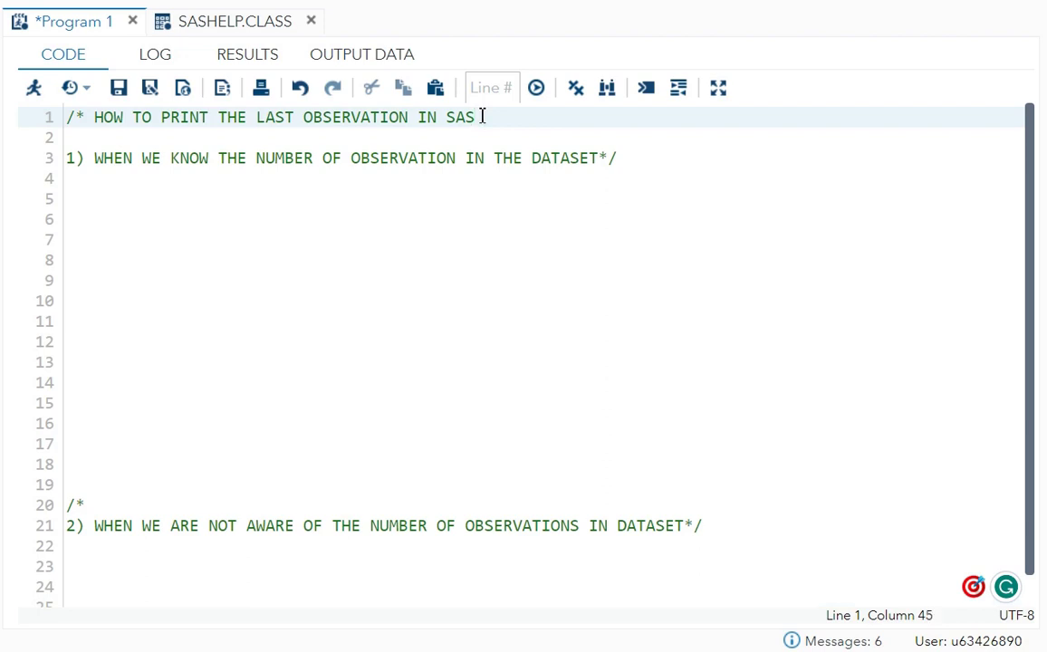
text(DATASET)
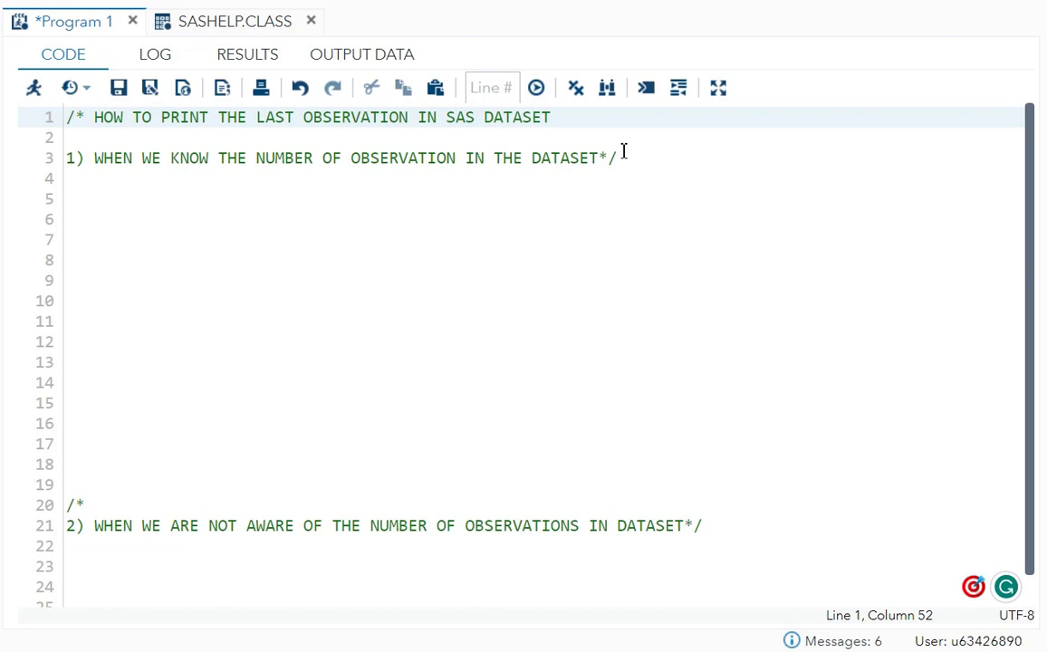
click(215, 27)
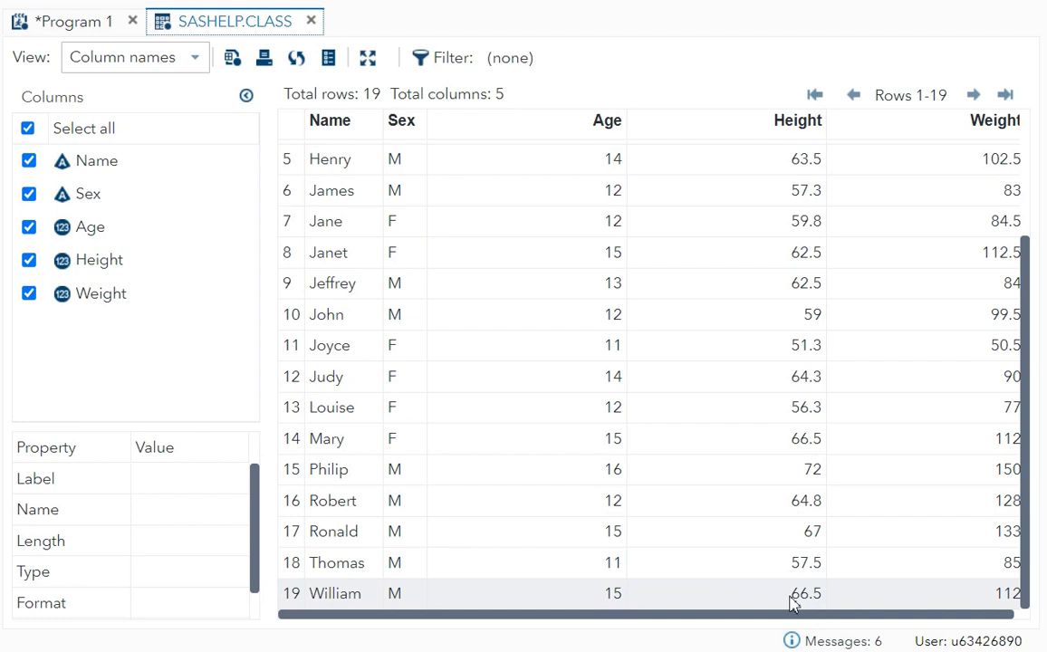
Step: Check that the class table ends at row 19 (William), then return to Program 1
drag(842, 615, 849, 622)
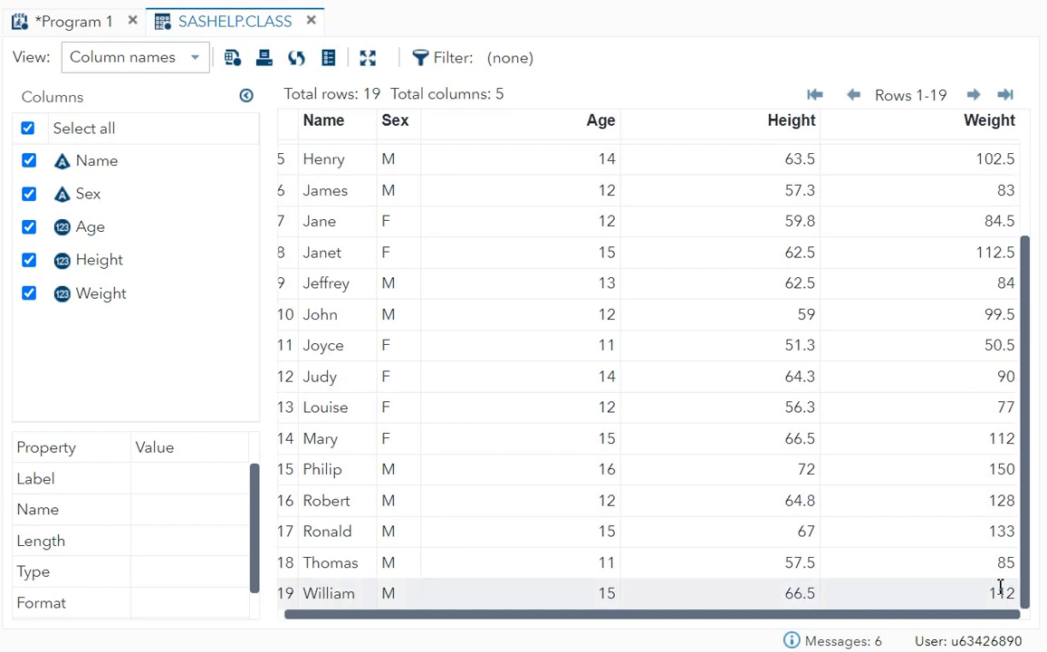
drag(667, 620, 523, 614)
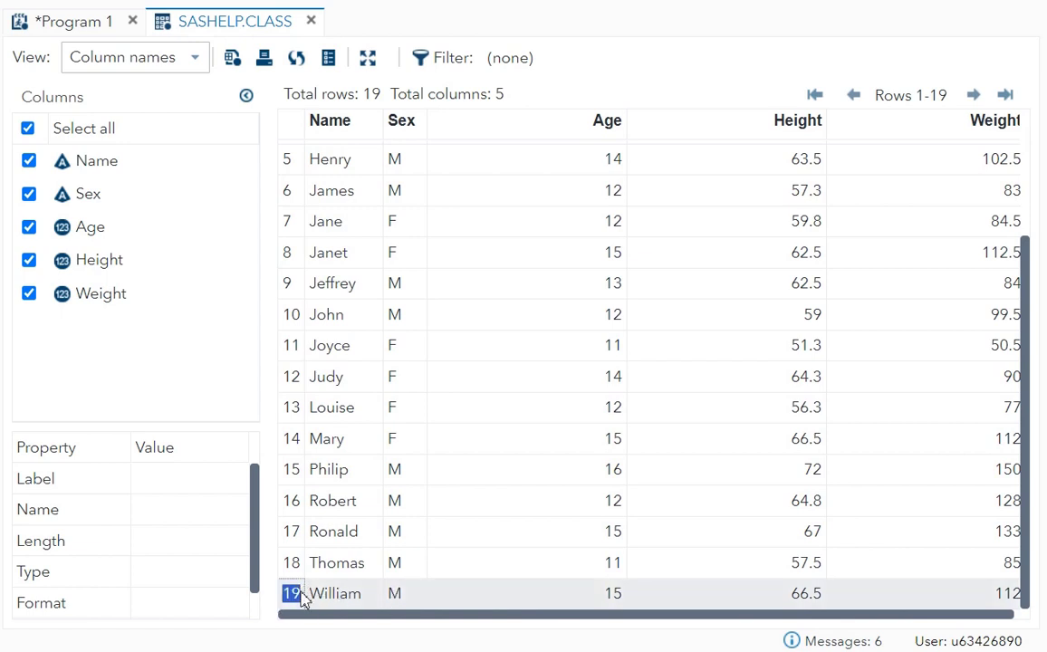
click(107, 22)
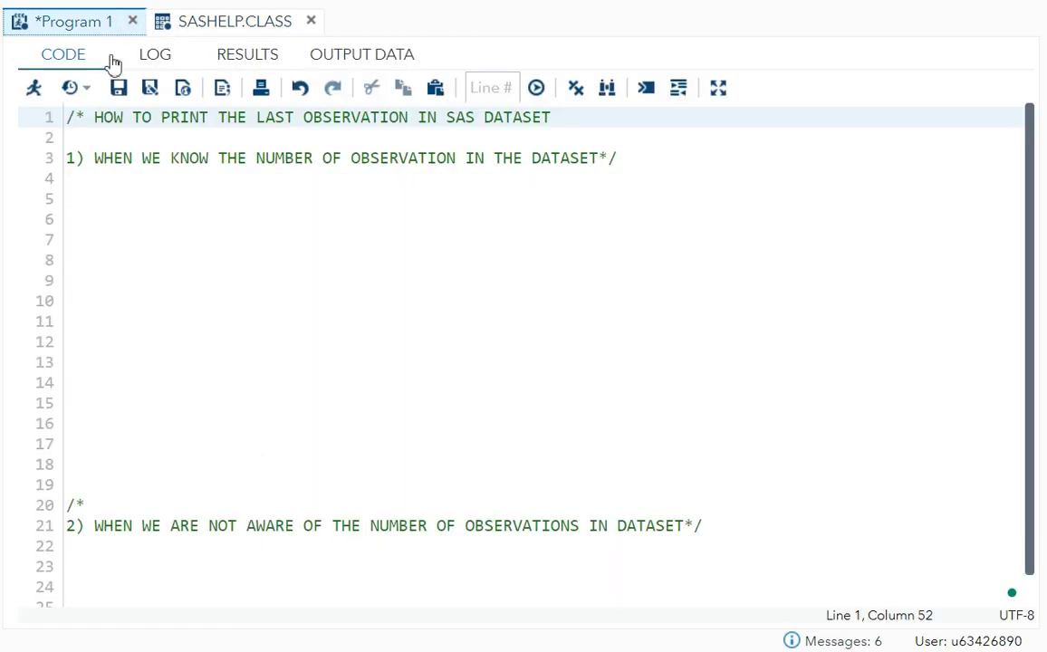
Step: Write the DATA step: data final; set sashelp.class(firstobs=19); run;
click(131, 208)
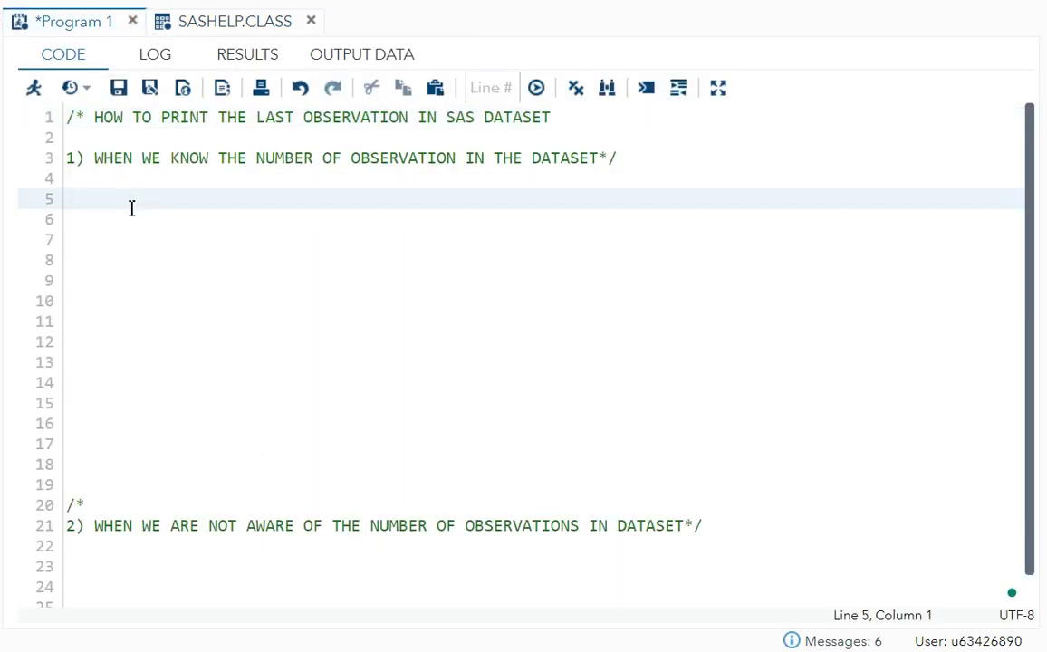
text(data )
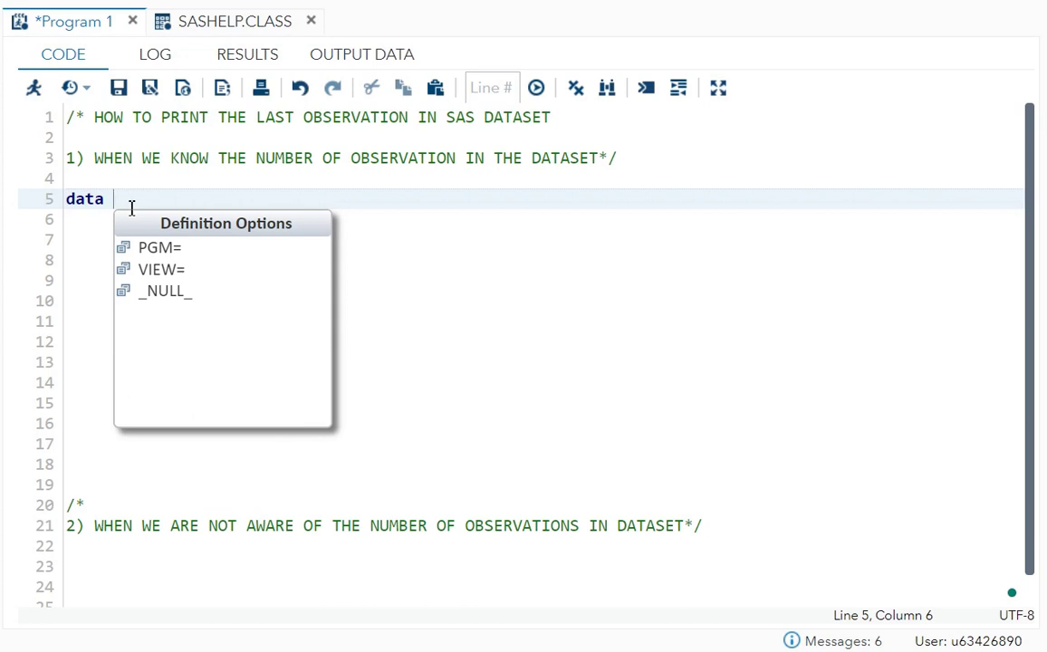
text(final;)
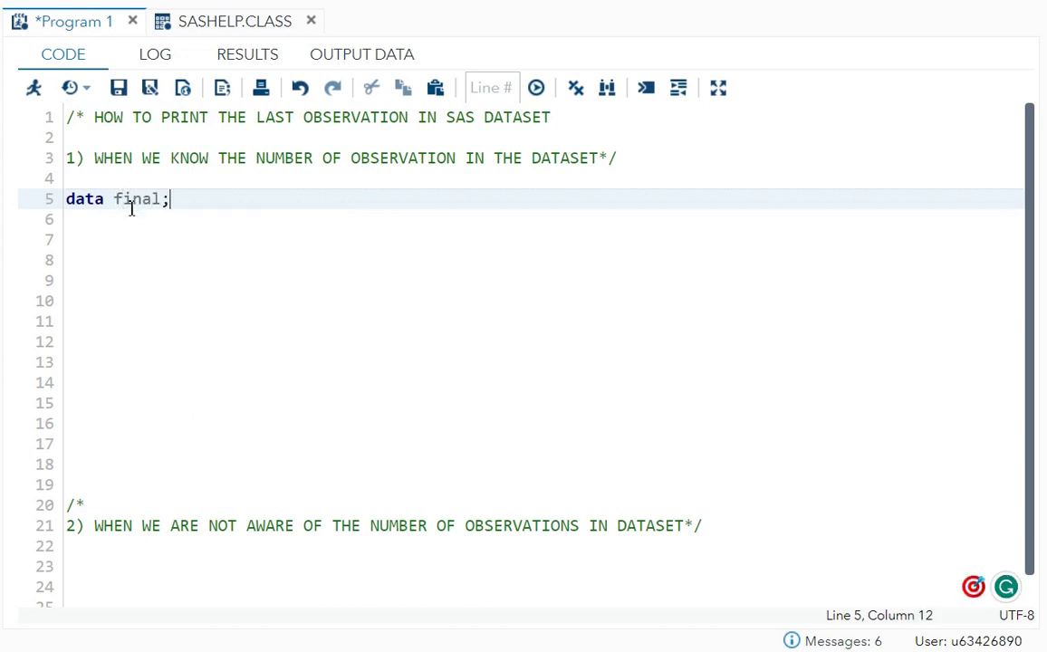
key(Return)
text(set)
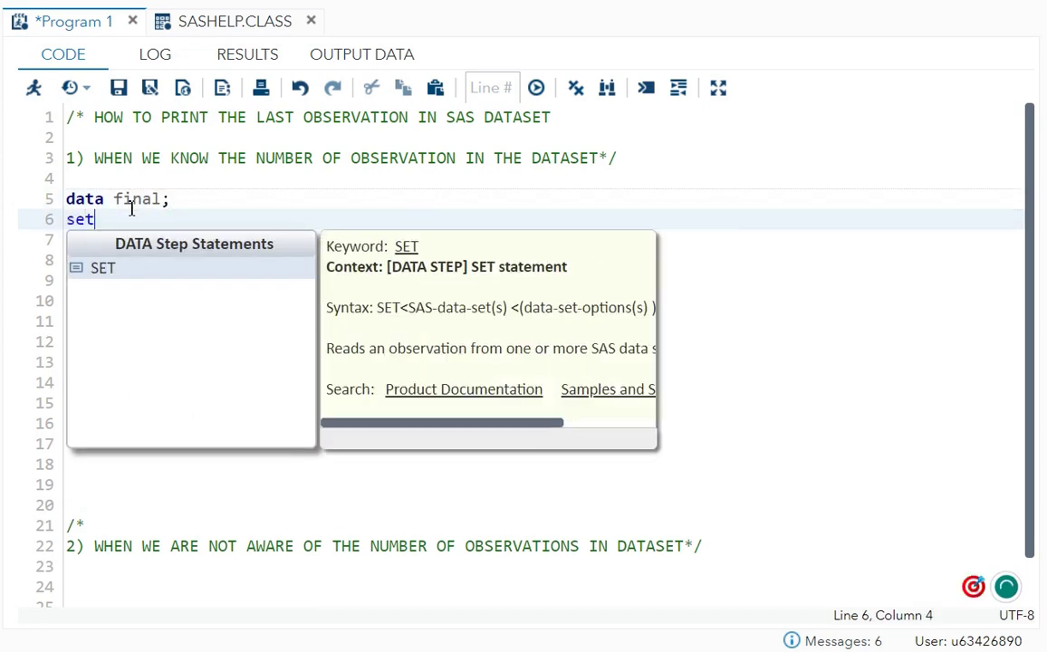
text( sashelp.c)
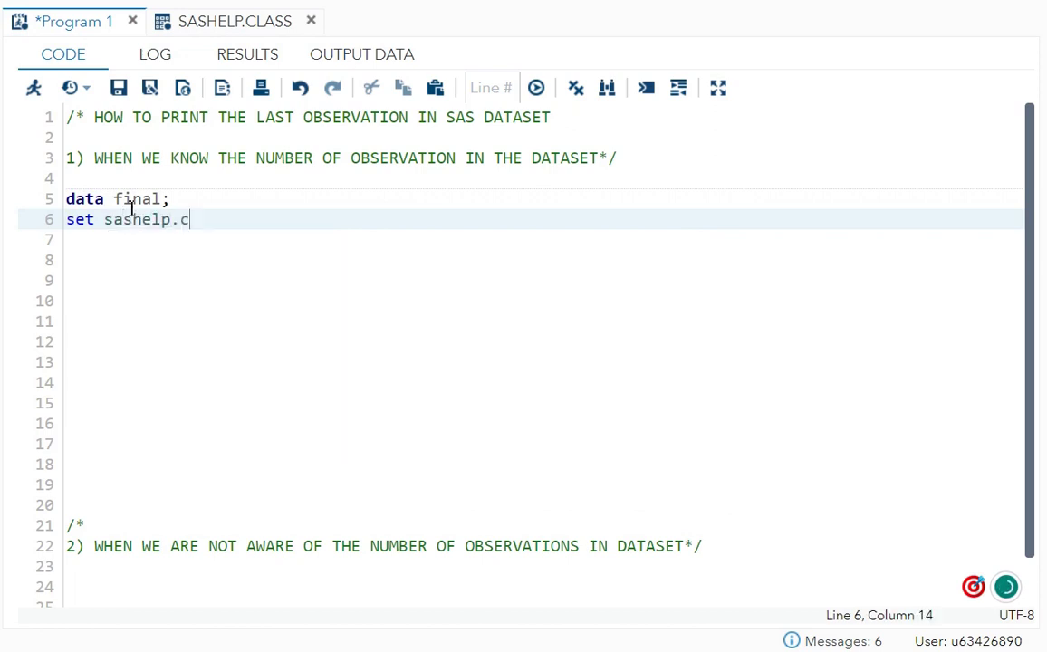
text(lass()
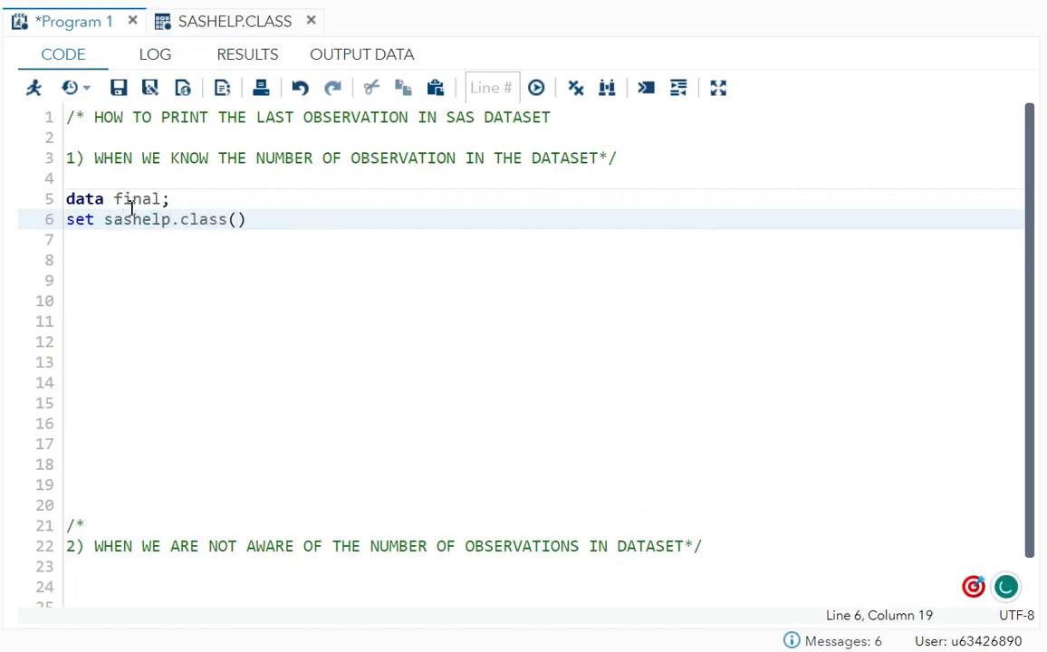
text(first)
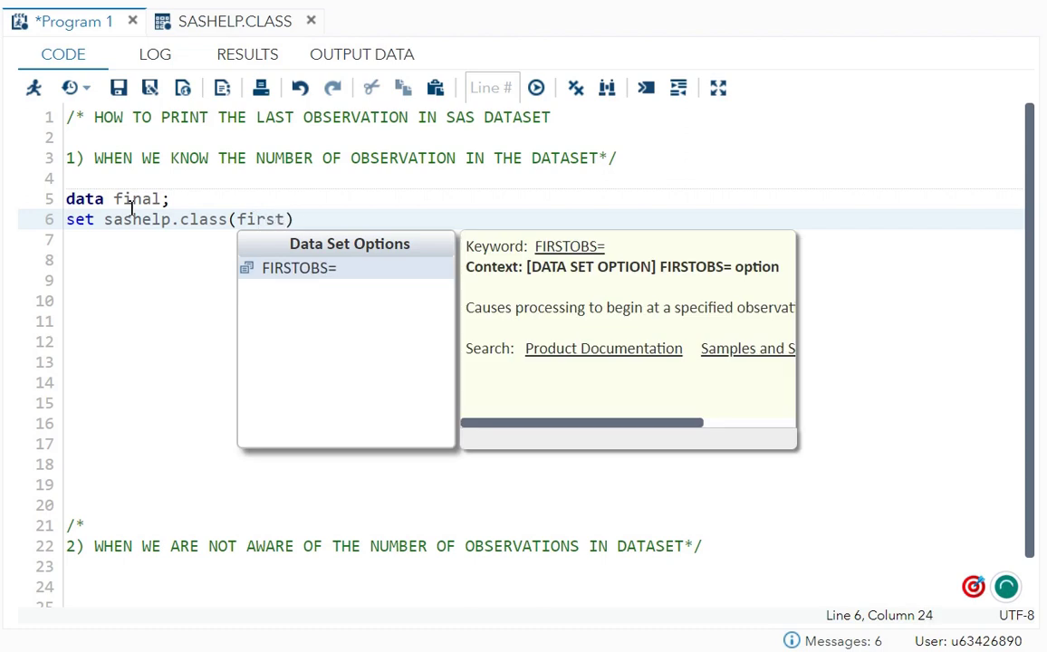
text(obs=)
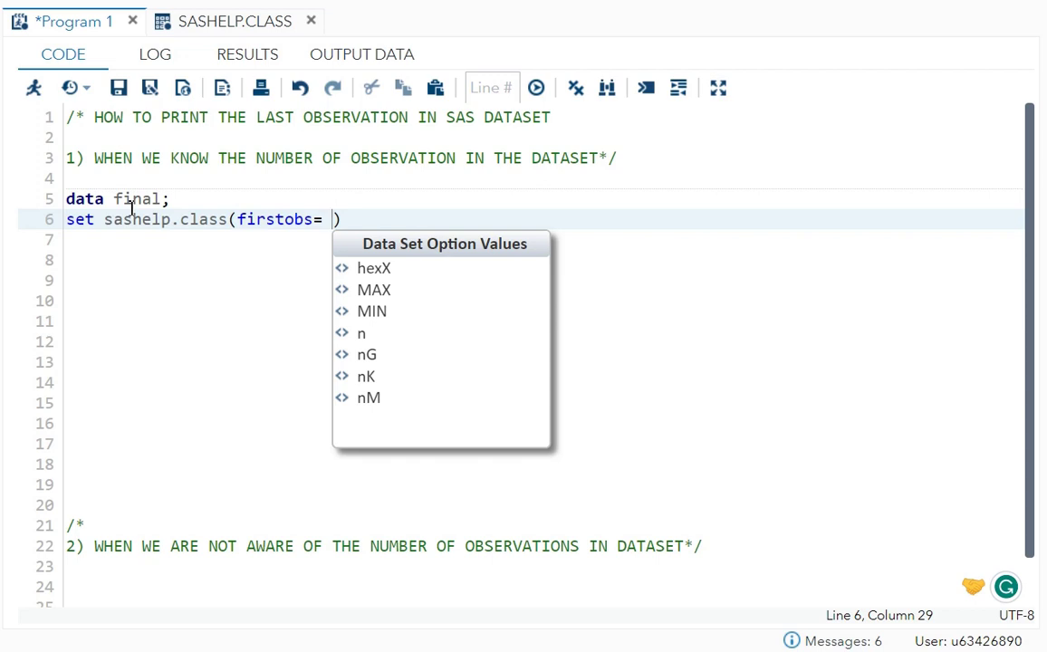
text(19)
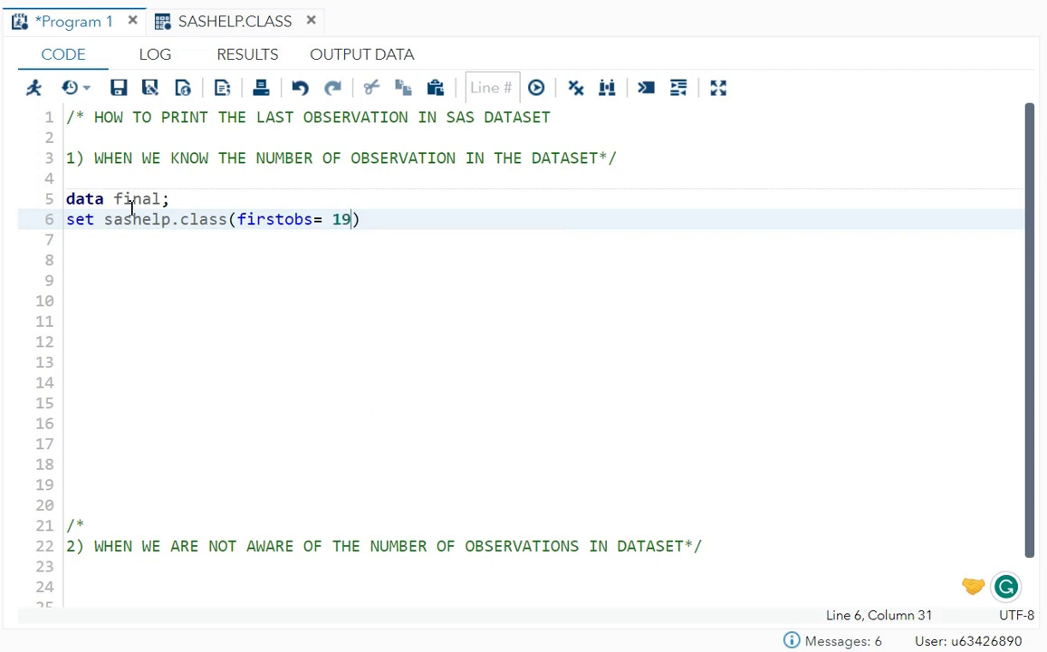
text();)
key(Return)
text(run;)
Step: Add proc print; run; and run lines 4–9
key(Return)
text(p)
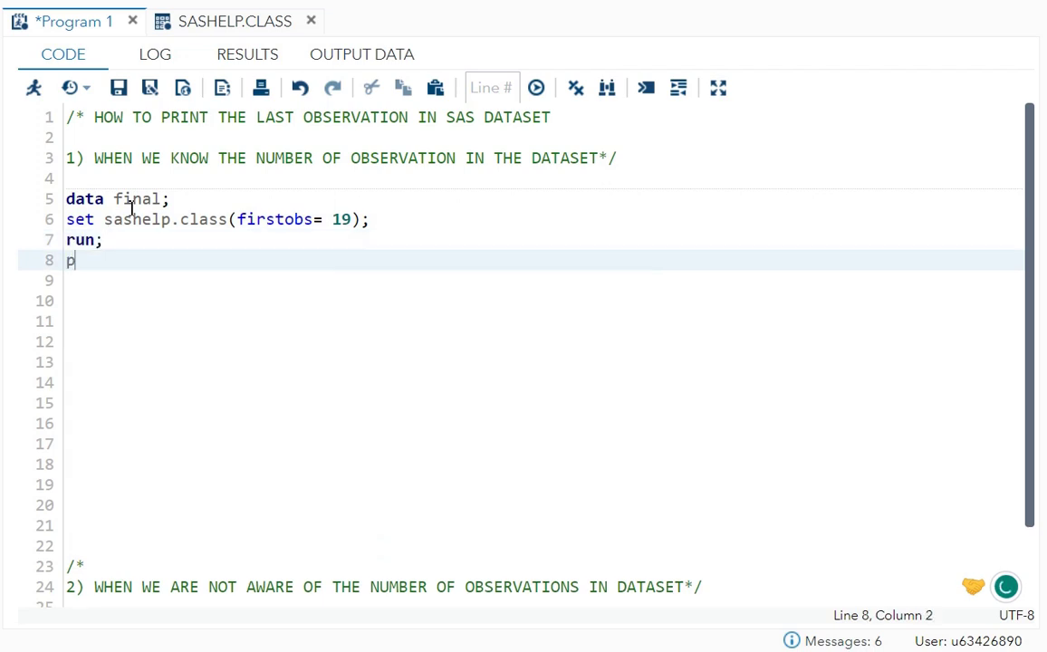
text(roc print;)
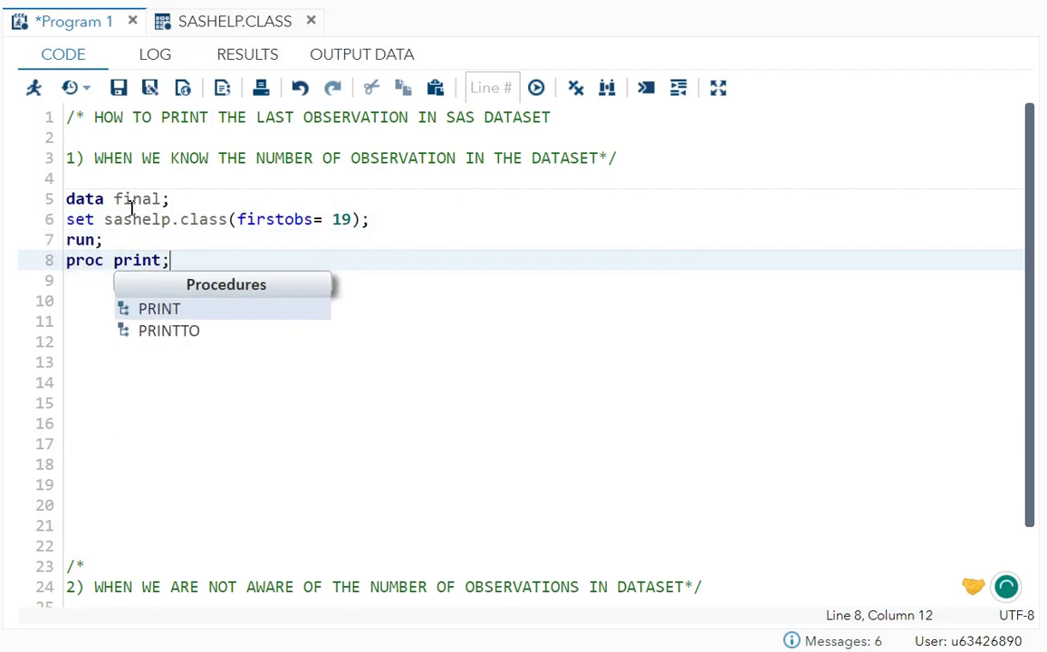
key(Return)
text(run;)
key(Return)
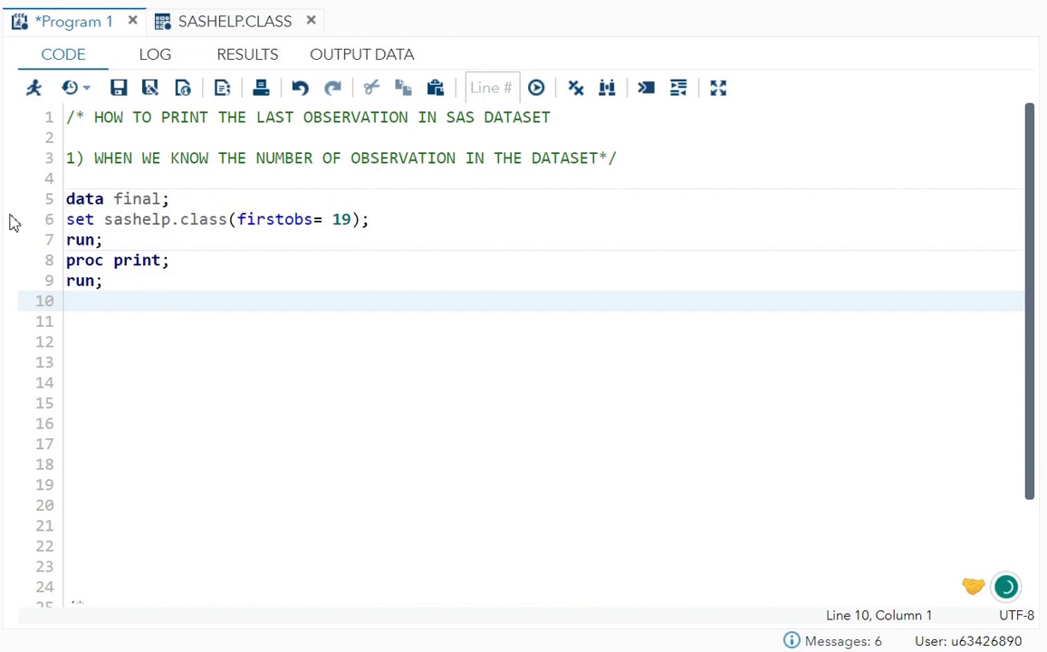
drag(106, 283, 61, 182)
click(33, 89)
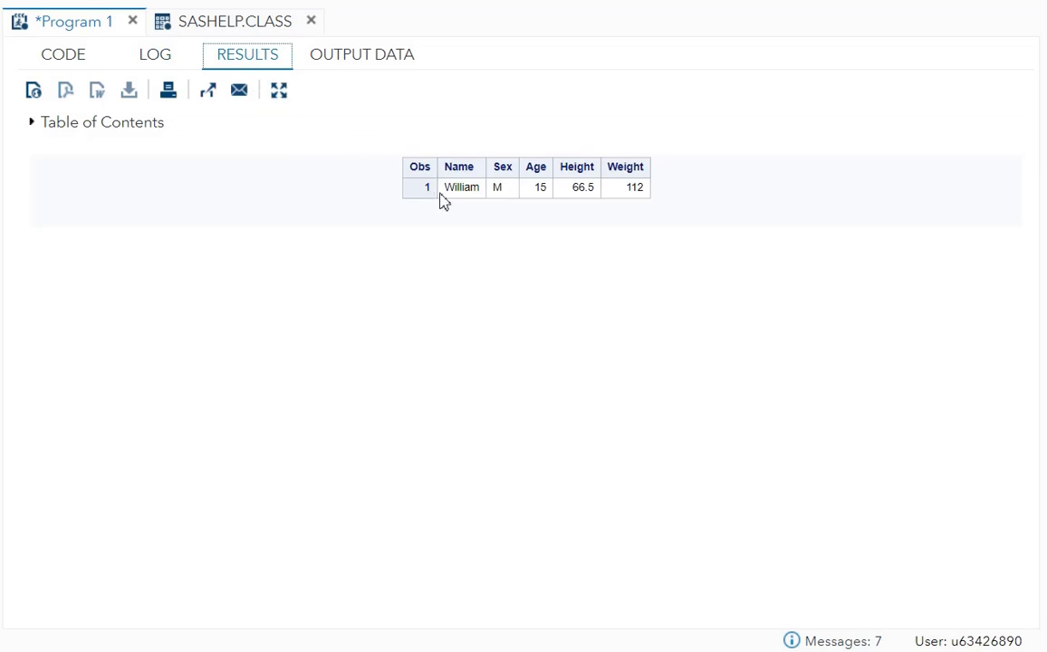
Step: Compare the William-only output with the SASHELP.CLASS table, then return to Program 1
click(253, 24)
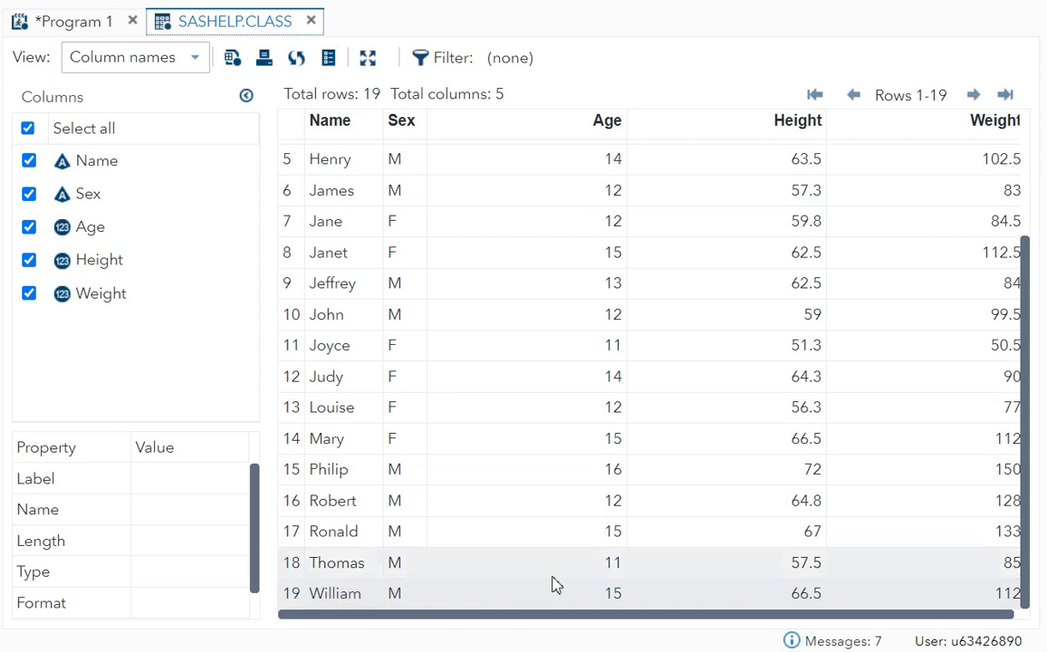
click(81, 25)
click(59, 58)
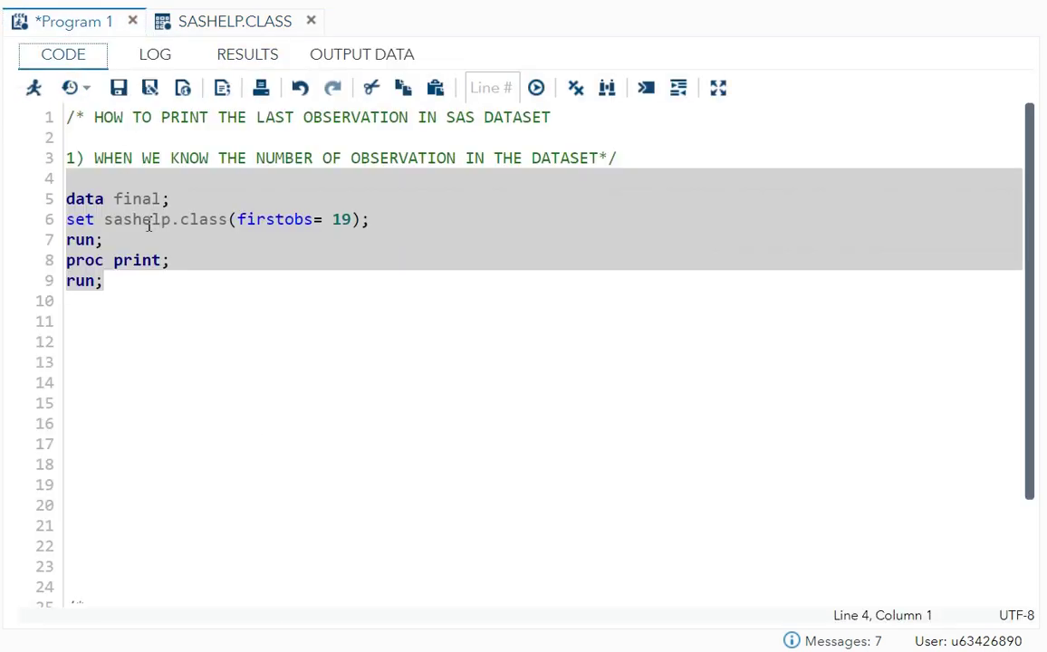
click(162, 296)
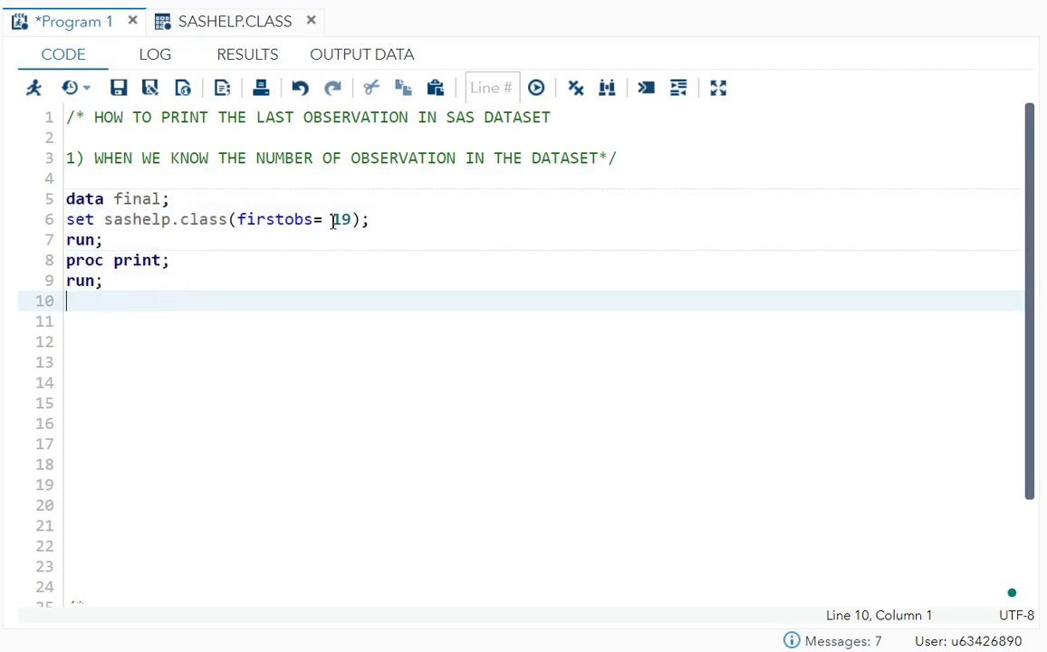
drag(333, 219, 356, 220)
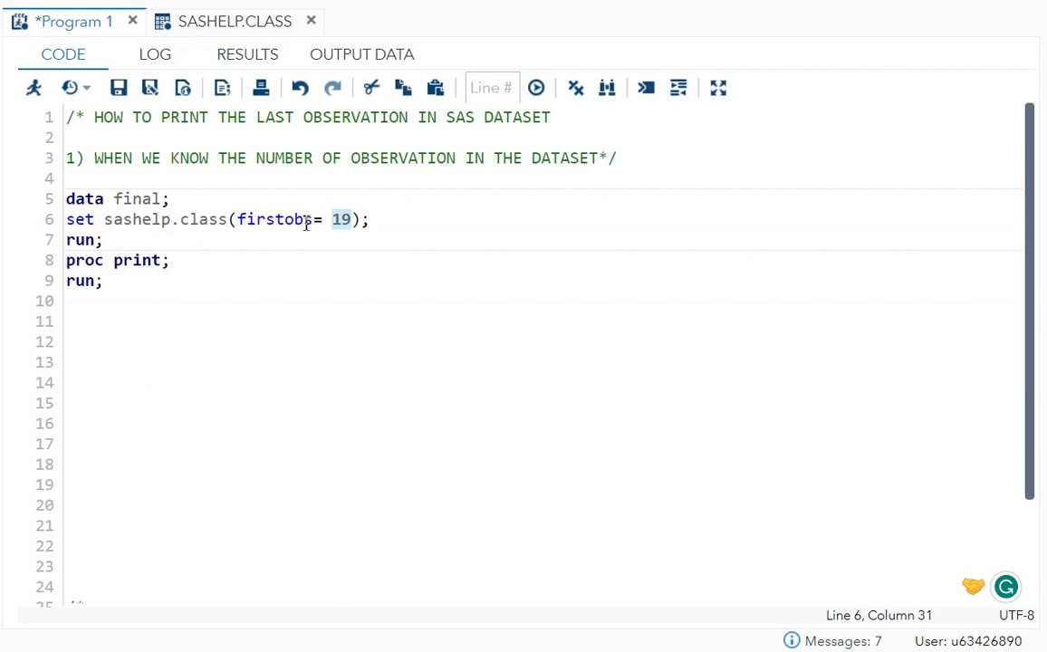
click(314, 221)
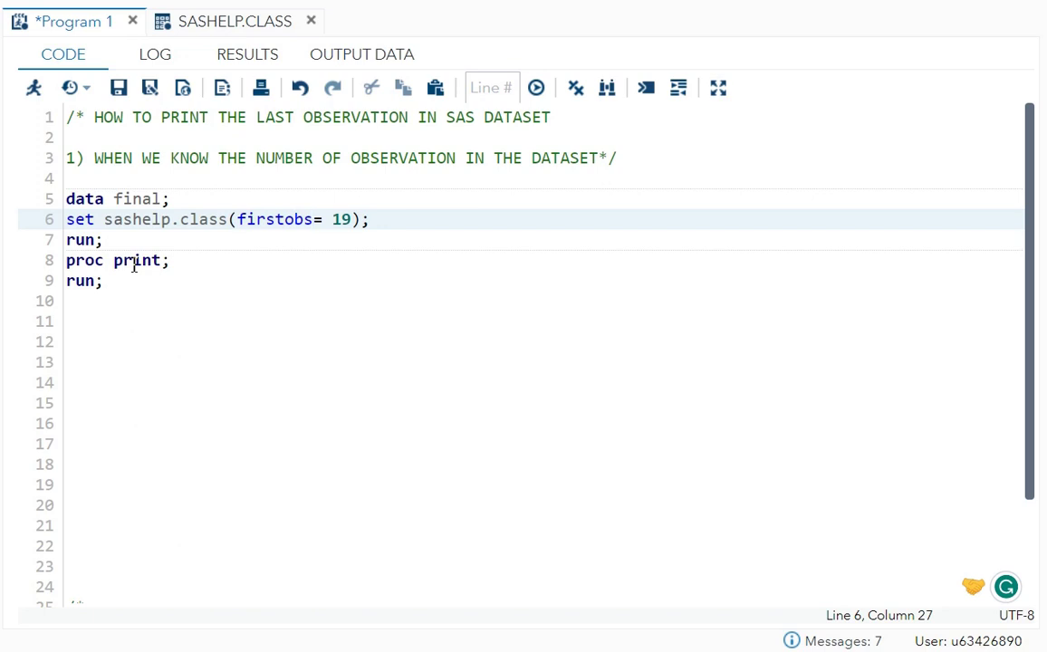
click(226, 20)
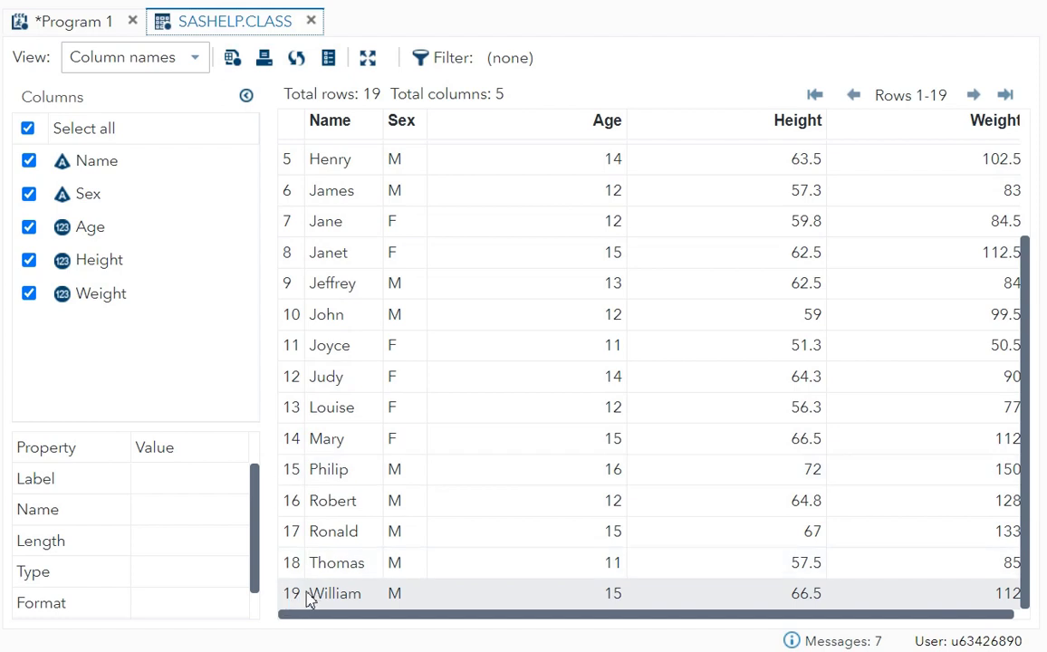
Step: Add blank lines beneath the unknown-count comment, ready to write at line 28
click(76, 14)
scroll(242, 303, down, 2)
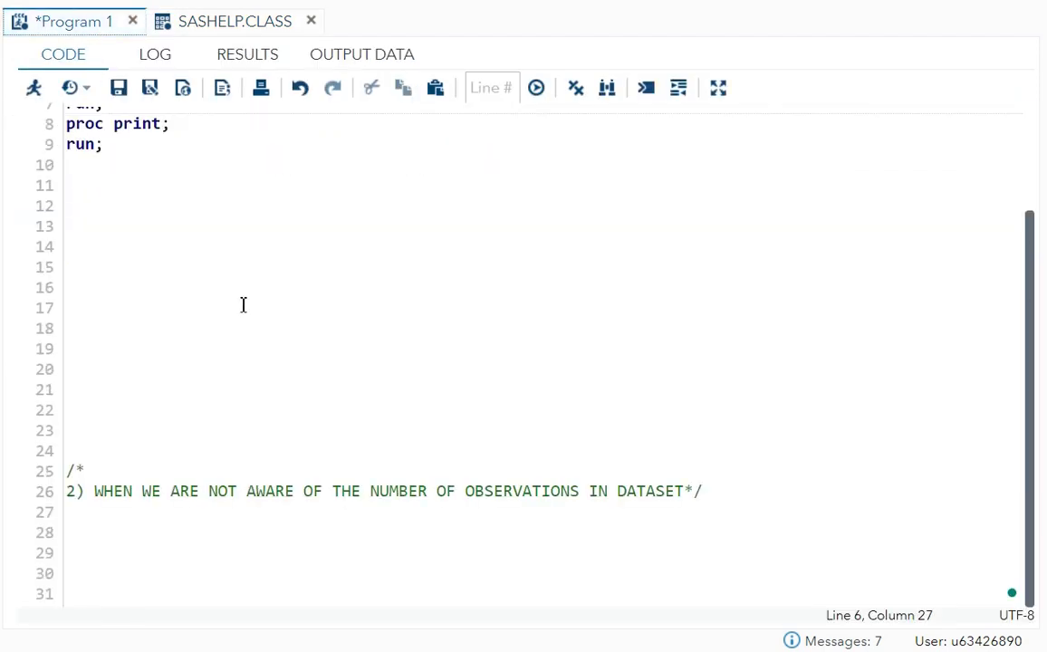
click(138, 528)
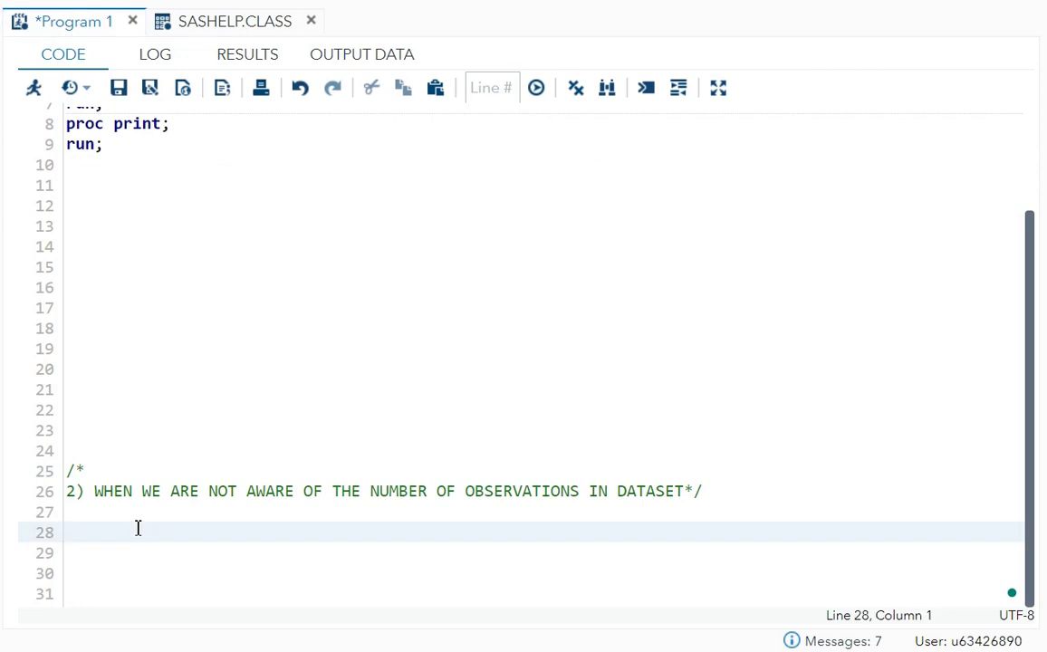
key(Return)
key(Return)
key(Return)
key(Return)
key(Return)
key(Return)
key(Return)
key(Return)
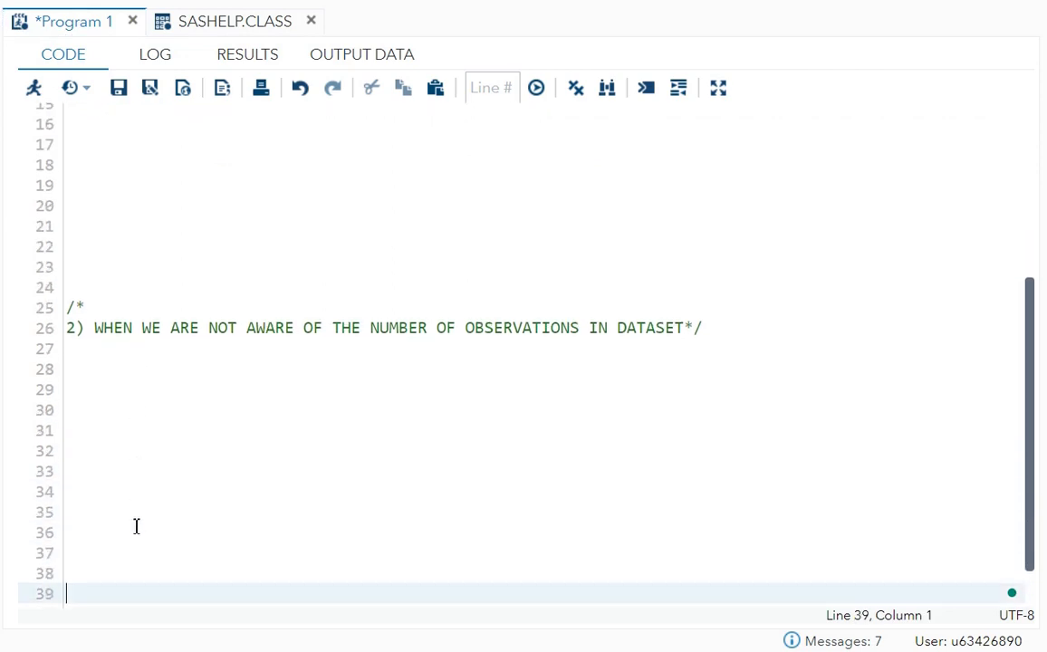
key(Return)
key(Return)
key(Return)
click(98, 235)
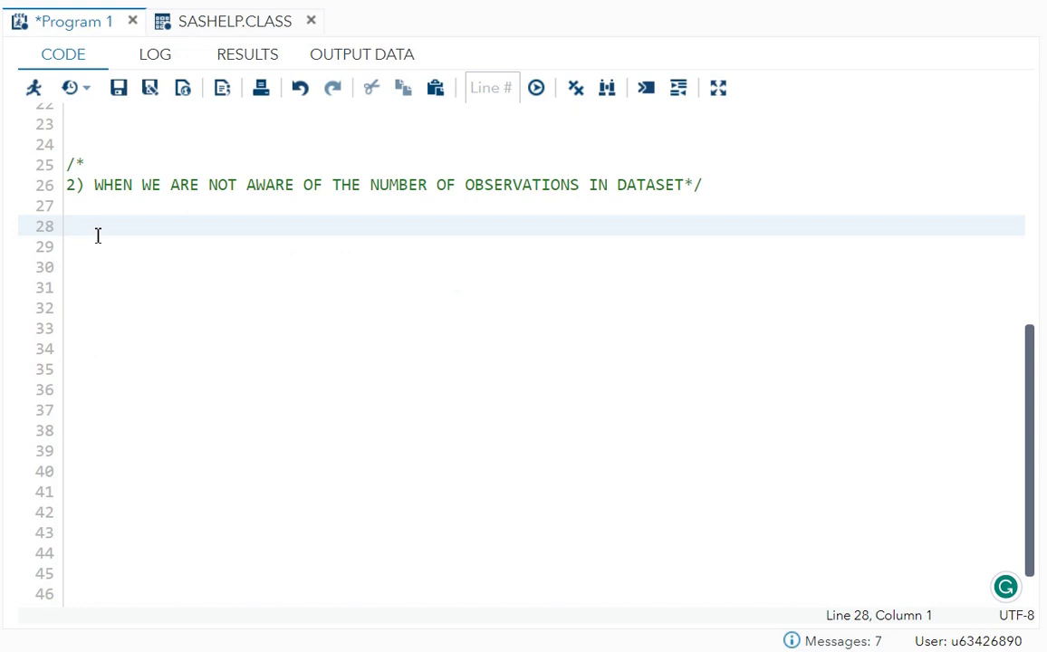
Step: Type data report; and set sashelp.class end=last; on lines 28–29
text(data )
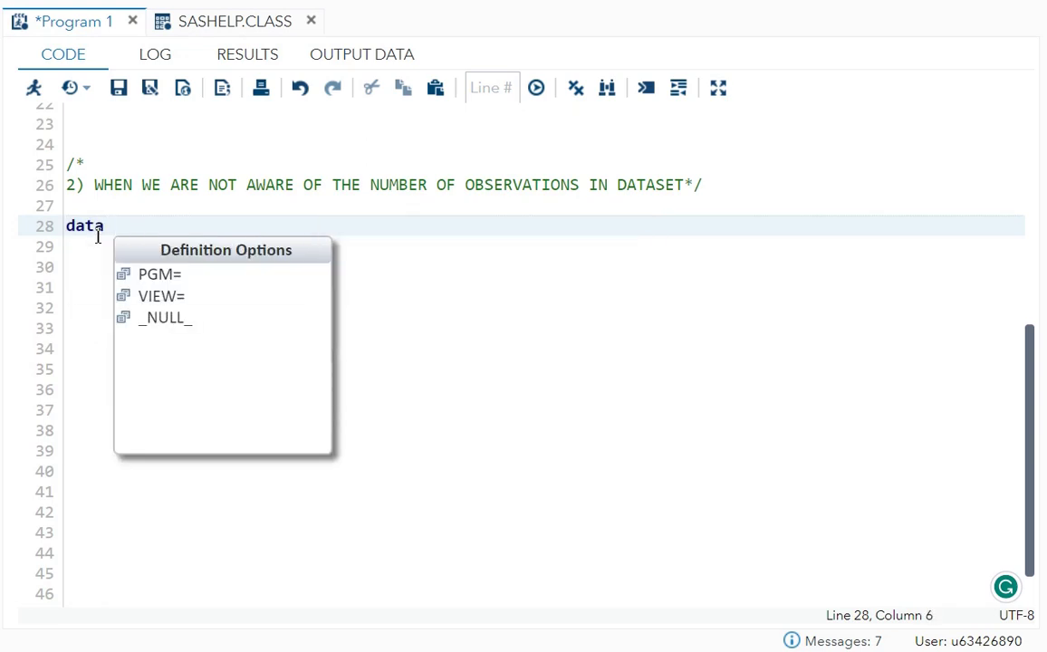
text(report)
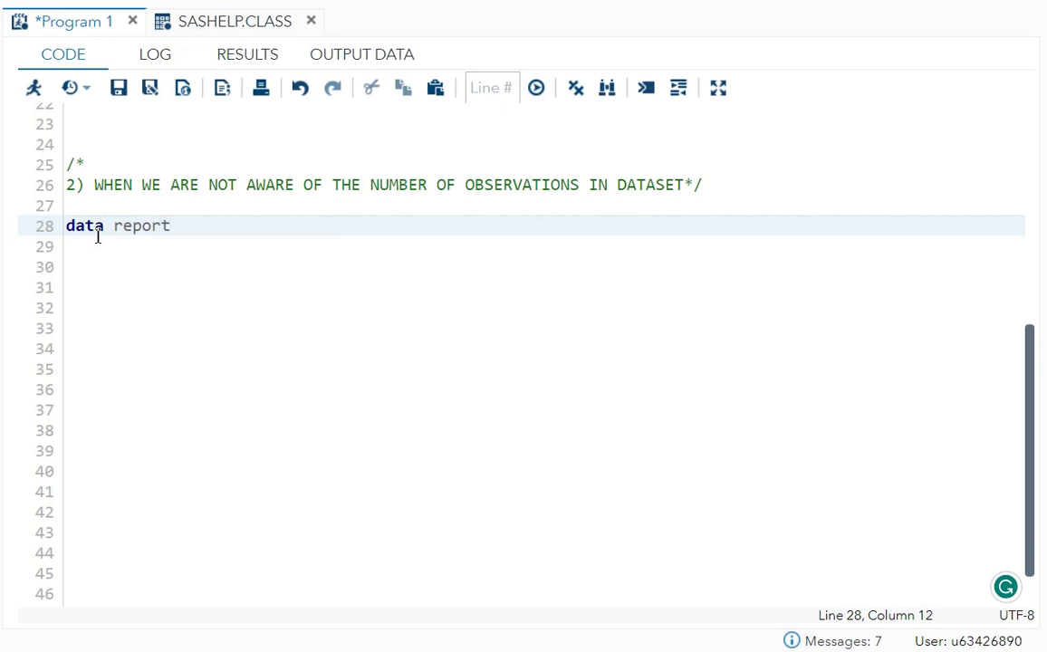
text(;)
key(Return)
text(set s)
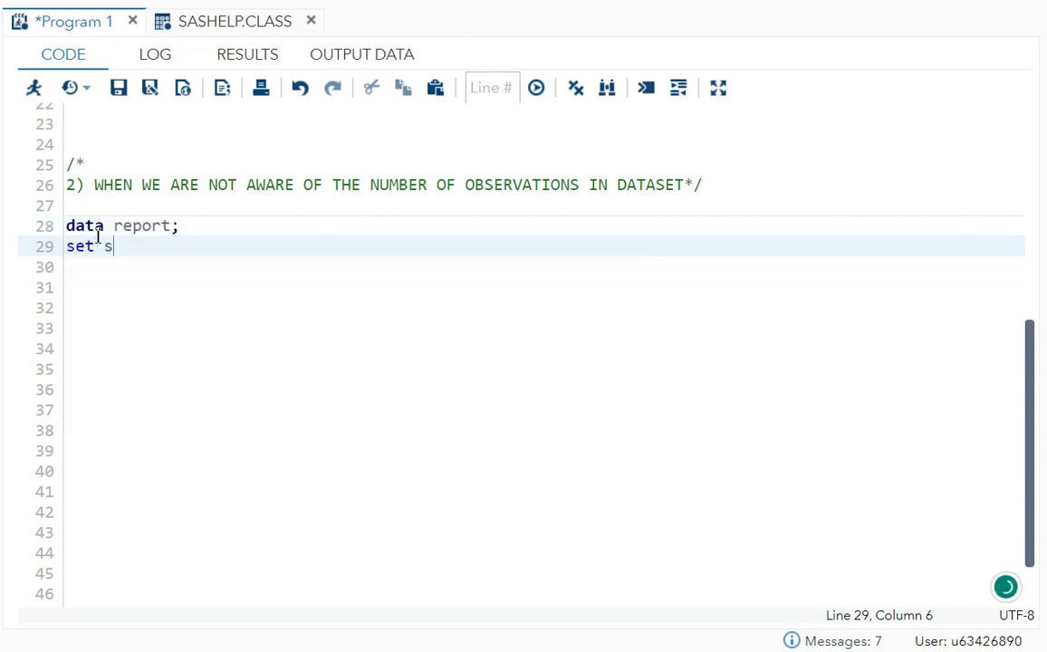
text(ashelp.cla)
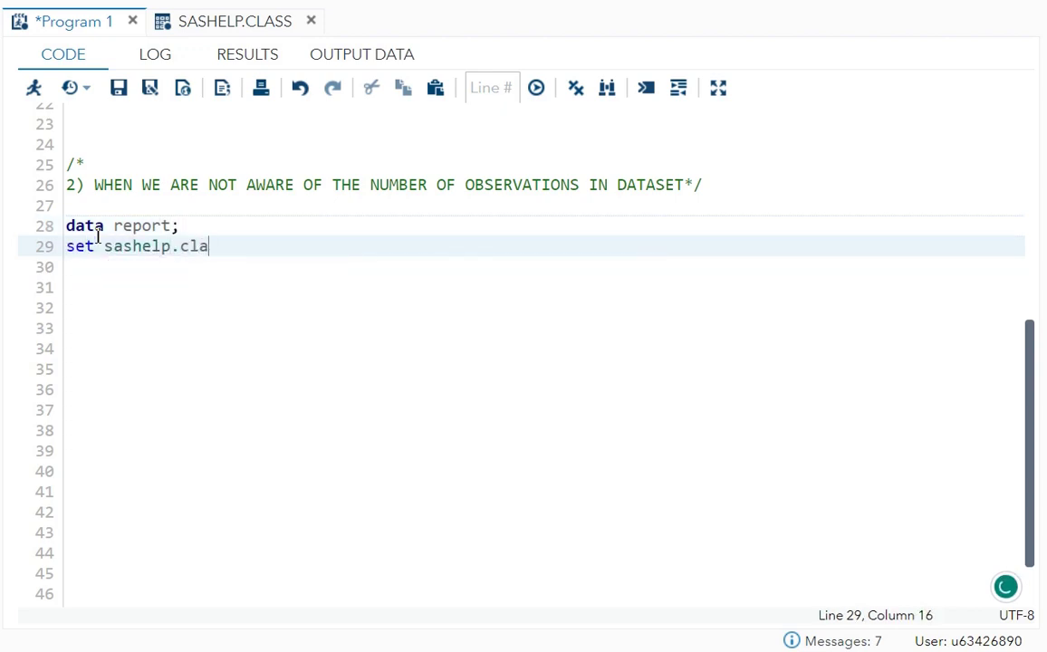
text(ss )
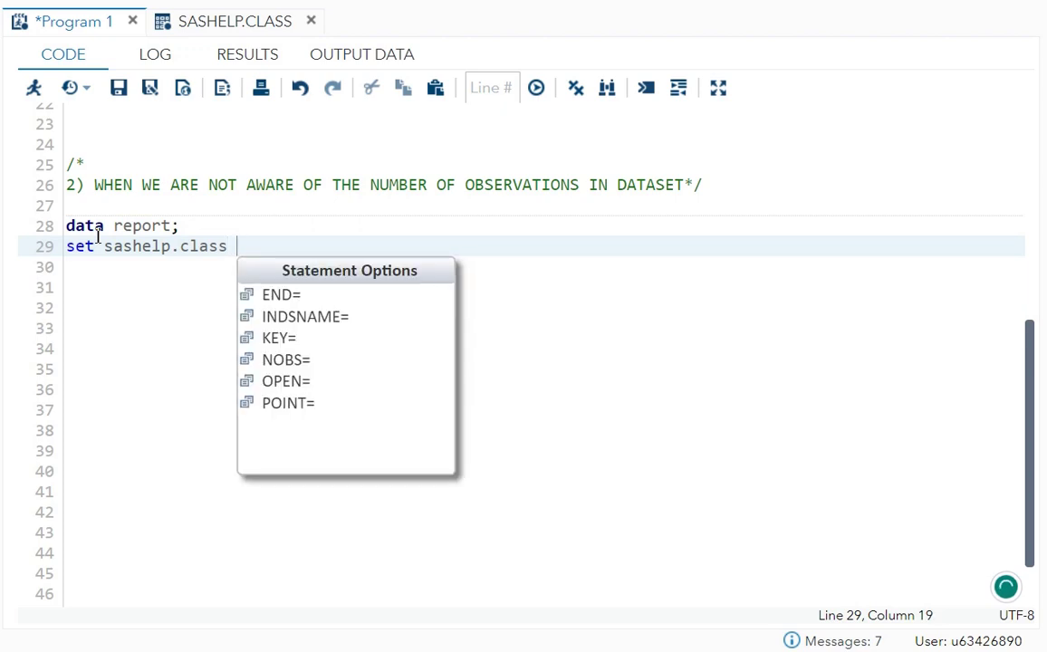
text(end=)
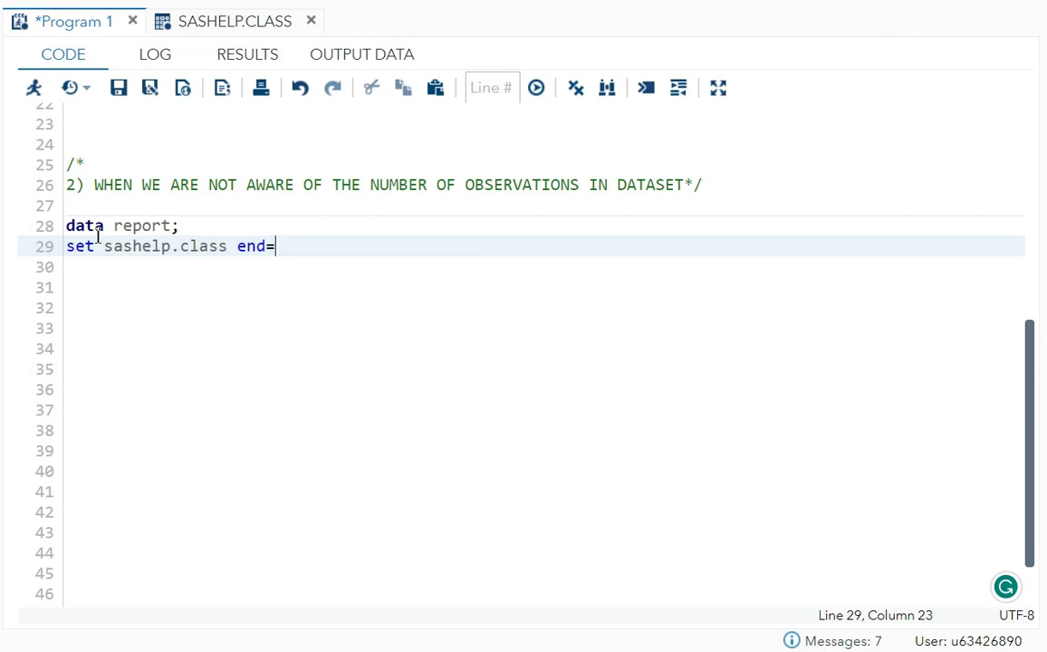
text(last)
text(;)
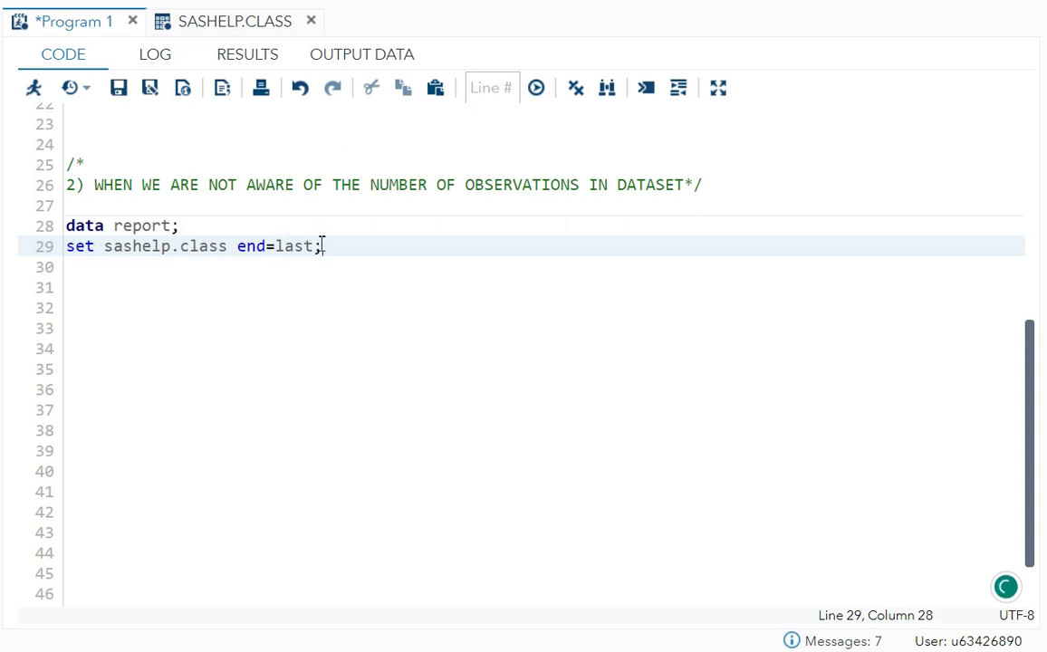
click(311, 247)
drag(310, 247, 277, 247)
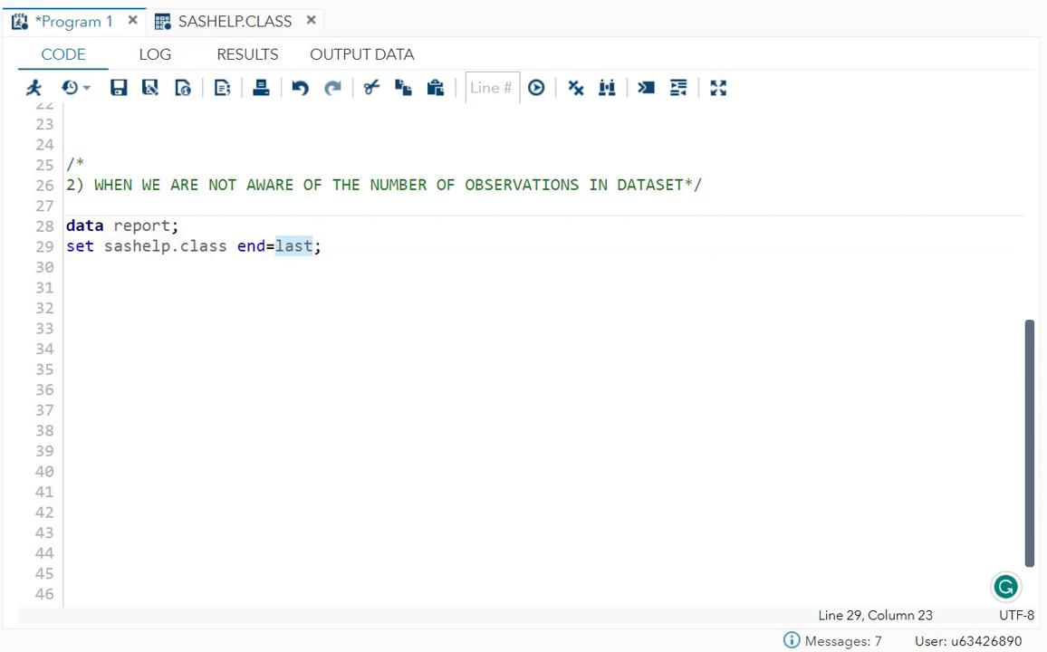
click(222, 29)
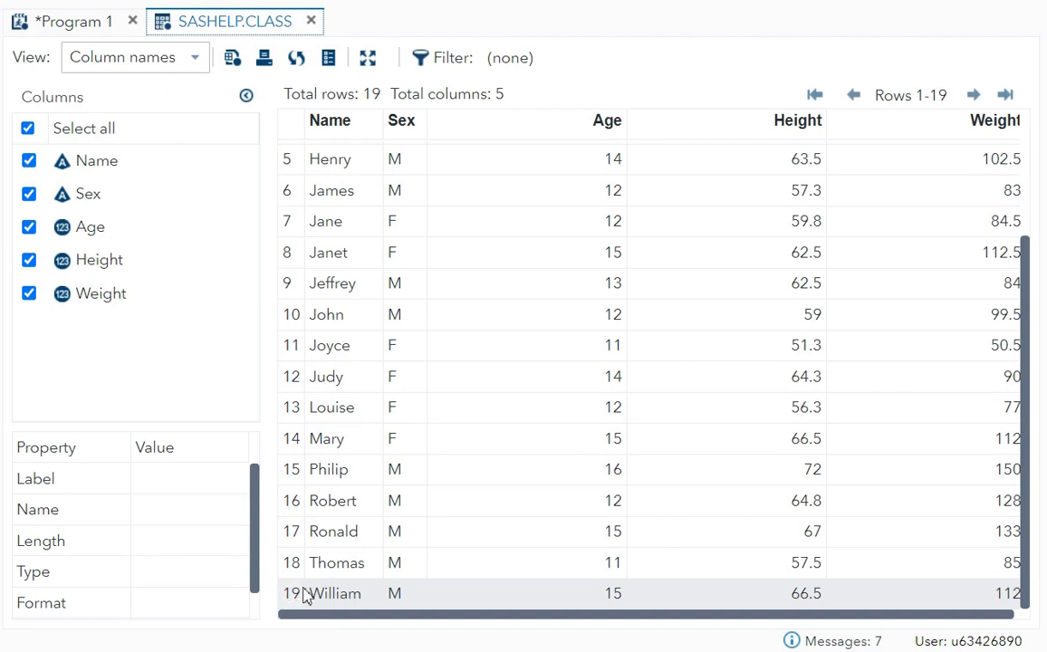
click(80, 22)
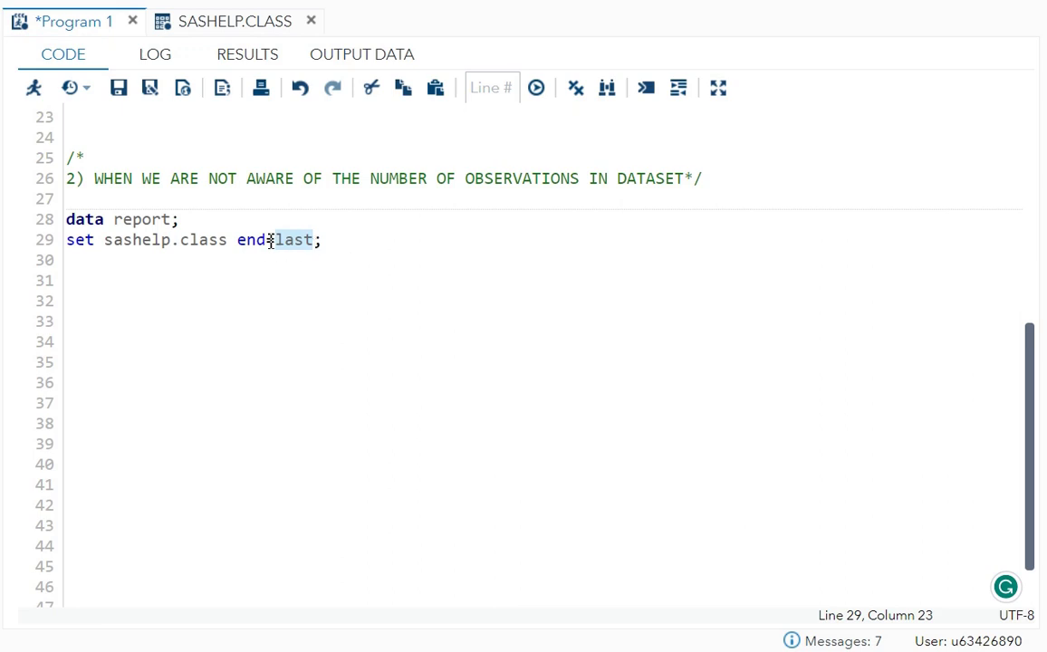
Step: Insert if last; after the set sashelp.class end=last statement
click(269, 241)
click(342, 238)
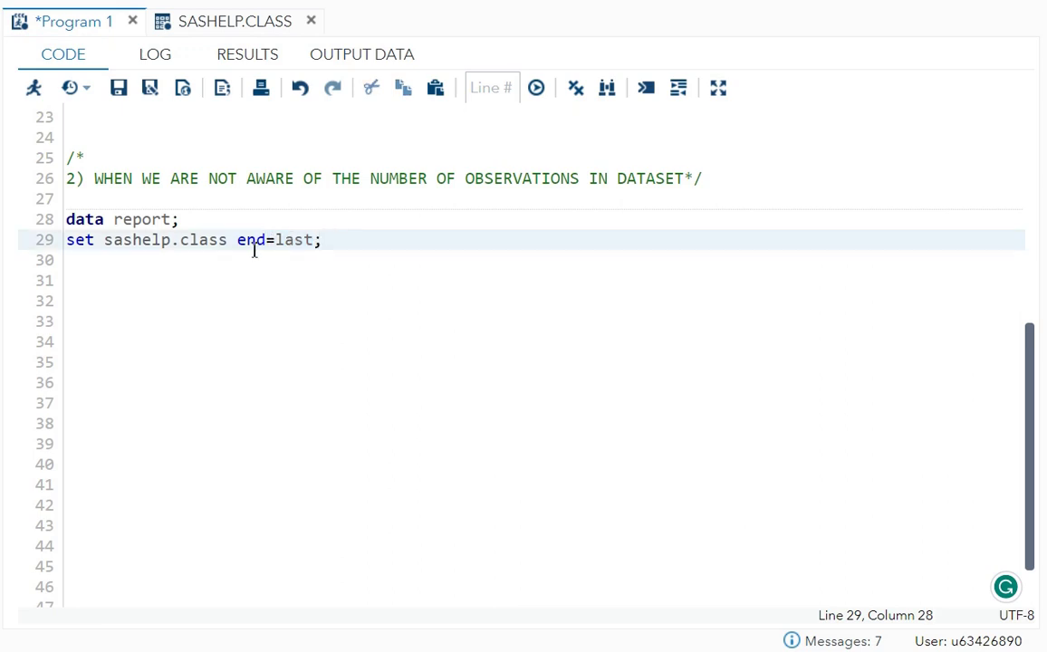
drag(276, 240, 317, 240)
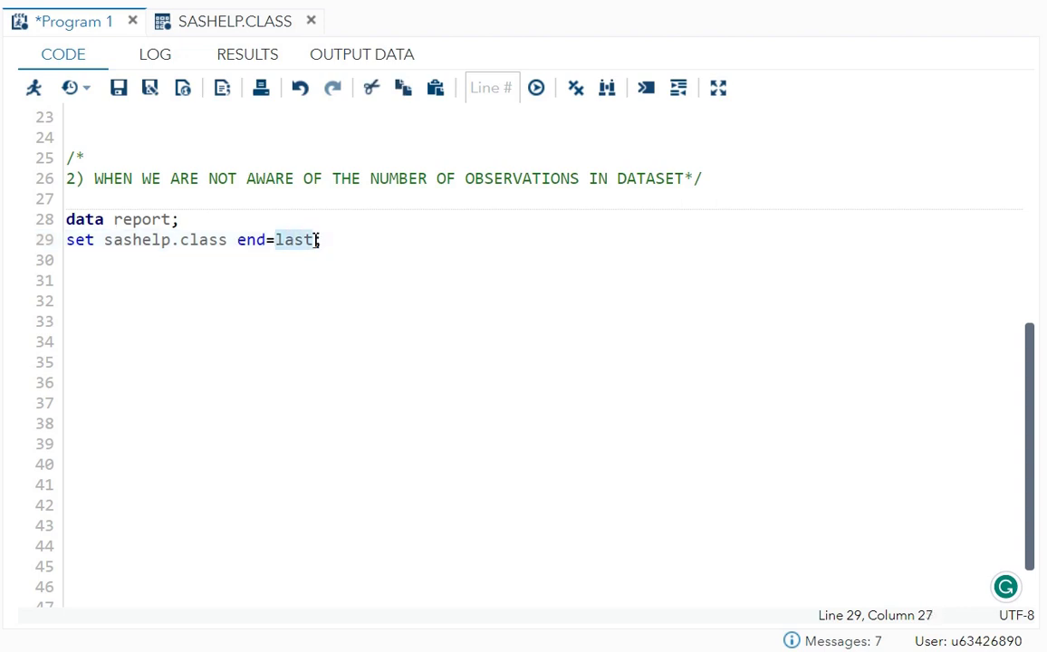
click(339, 240)
key(Return)
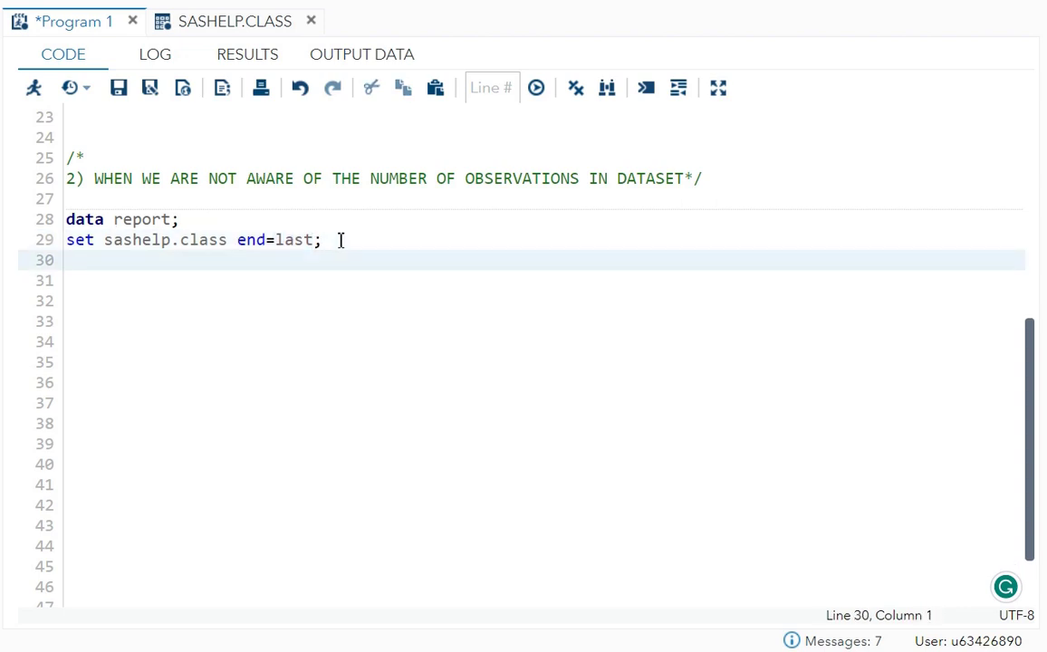
text(if )
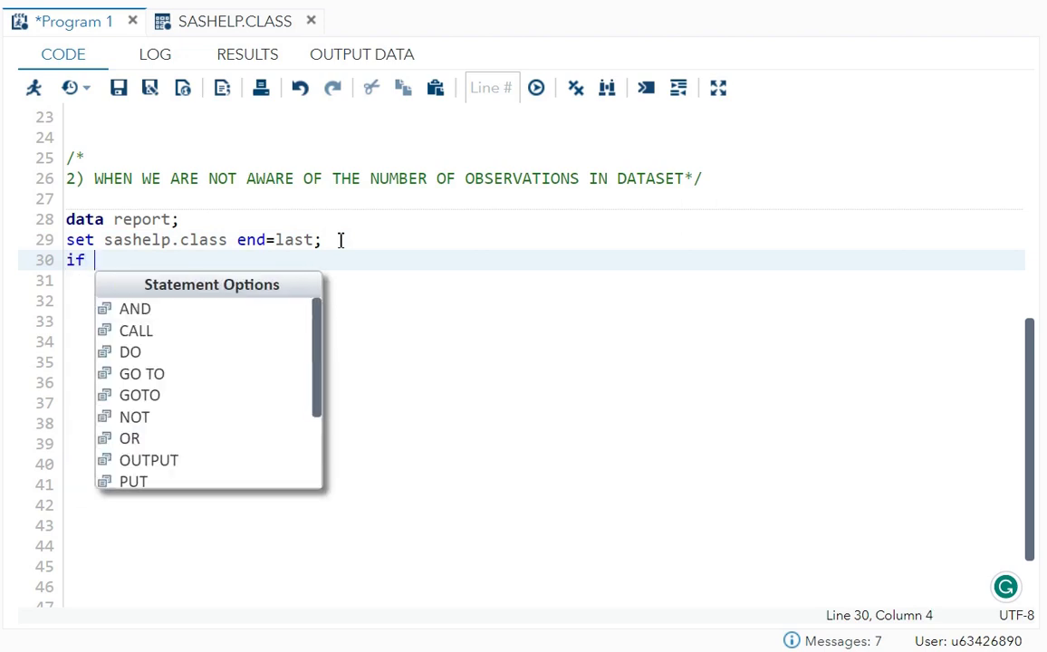
text(last)
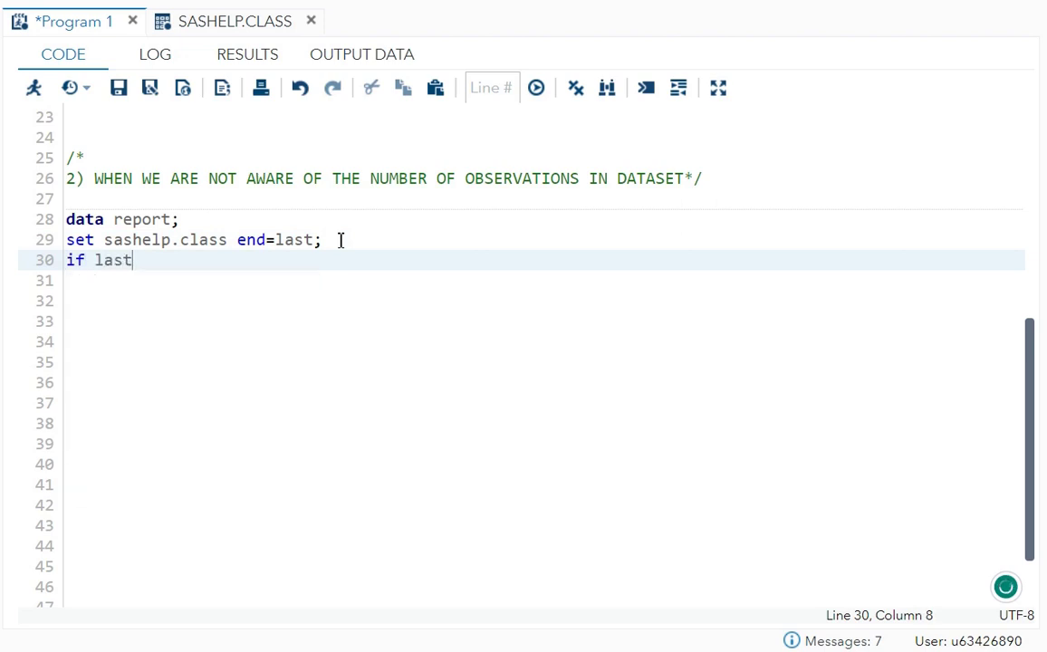
text(;)
Step: Add run; and a proc print block, then select lines 28–33
key(Return)
text(ru)
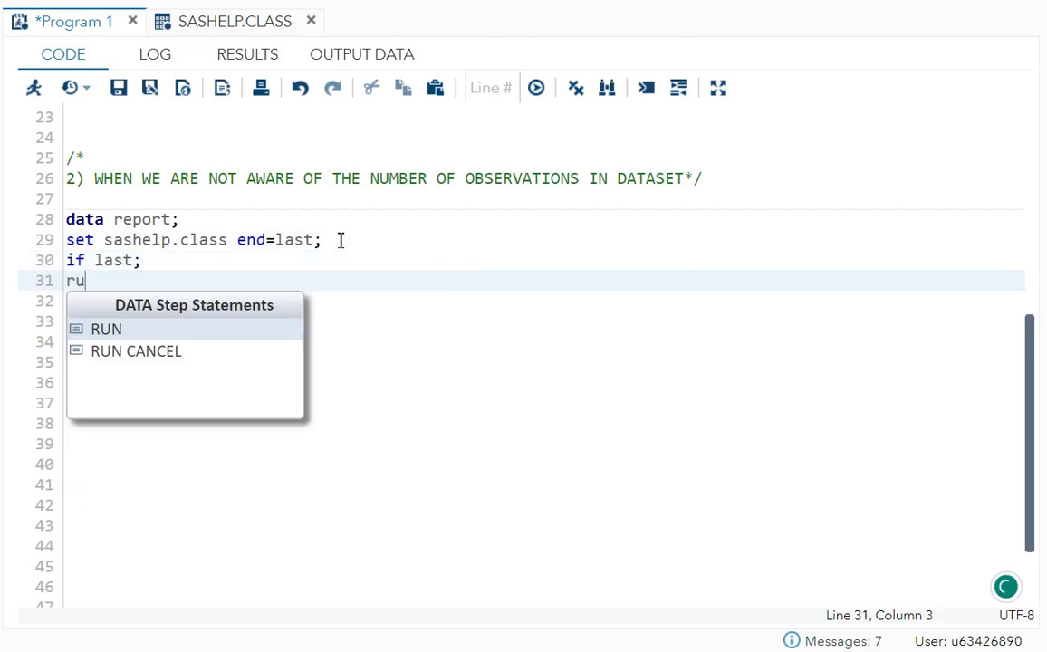
text(n;)
key(Return)
text(proc pri)
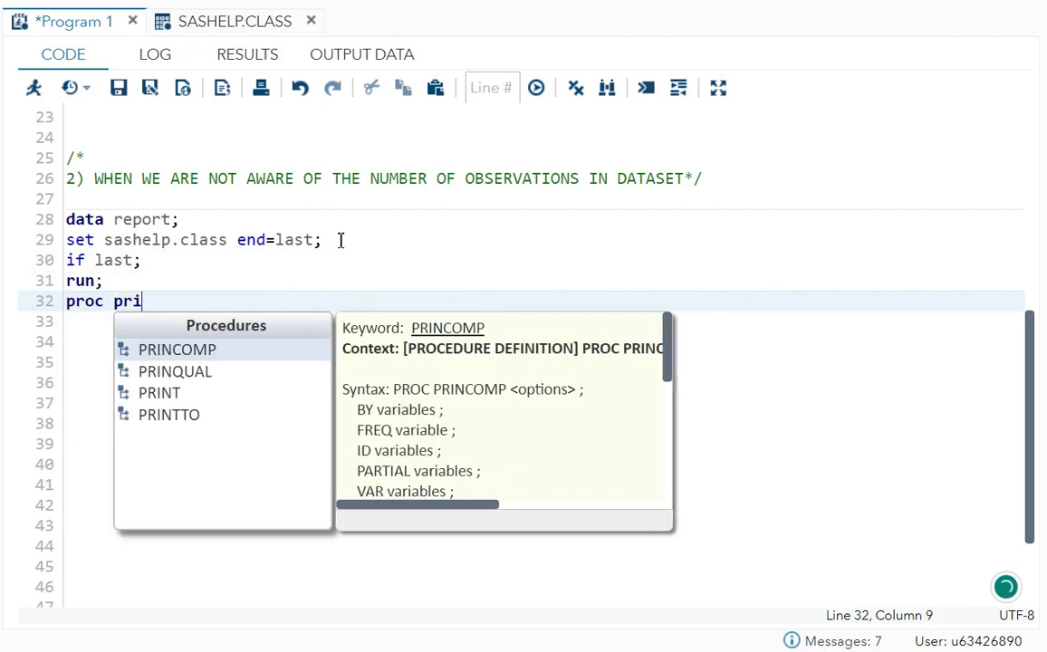
text(nt;)
key(Return)
text(run;)
key(Return)
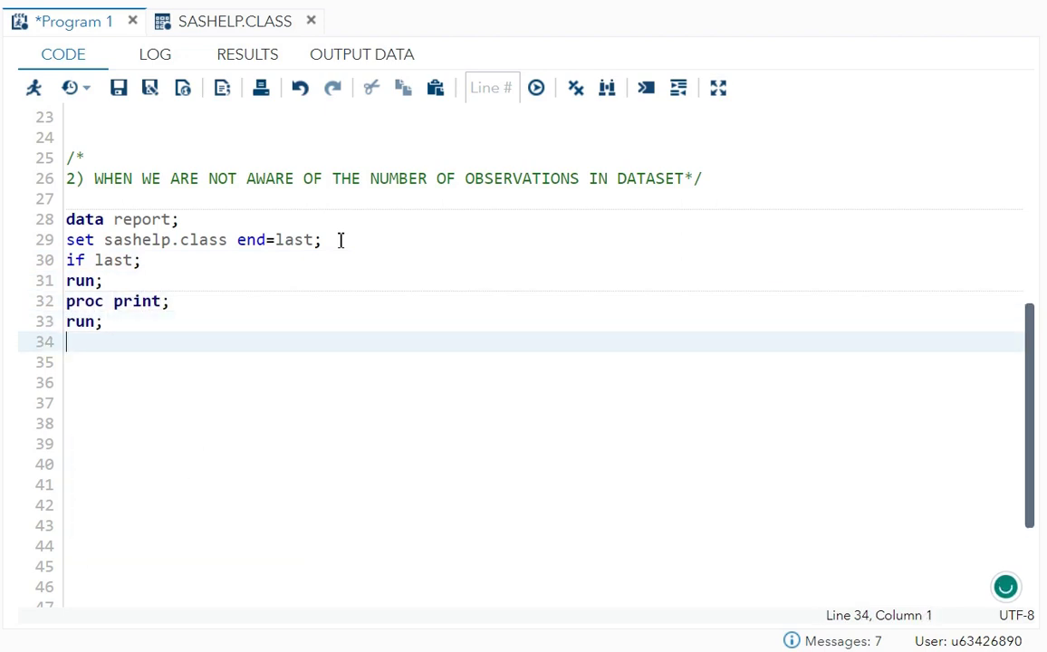
drag(94, 321, 65, 220)
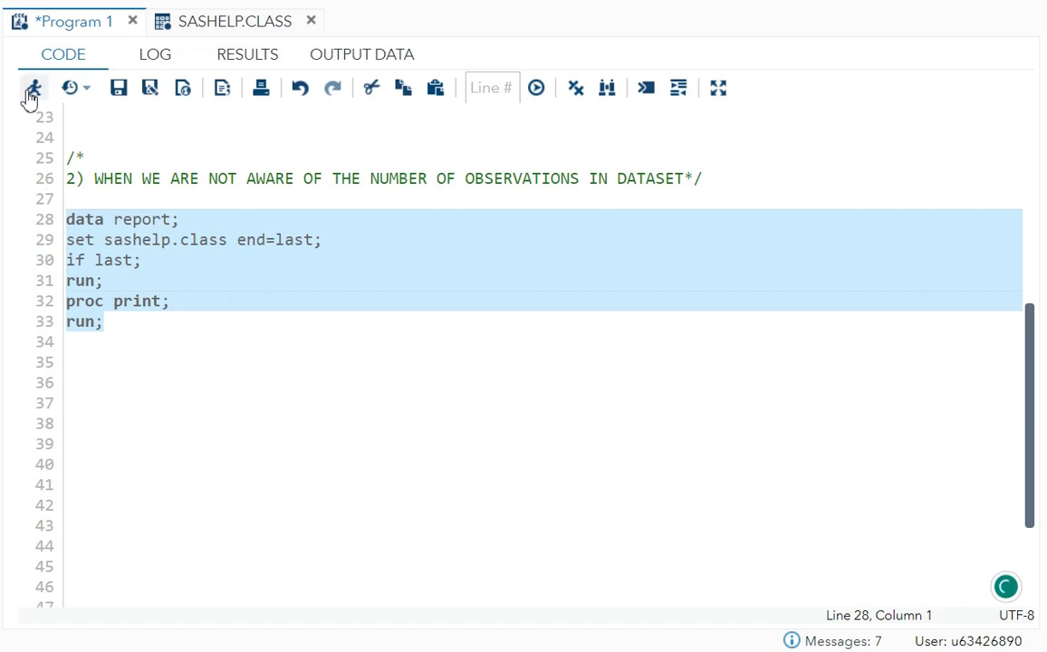
Step: Run the selected end=last code, confirm only William prints, and return to the code
click(34, 88)
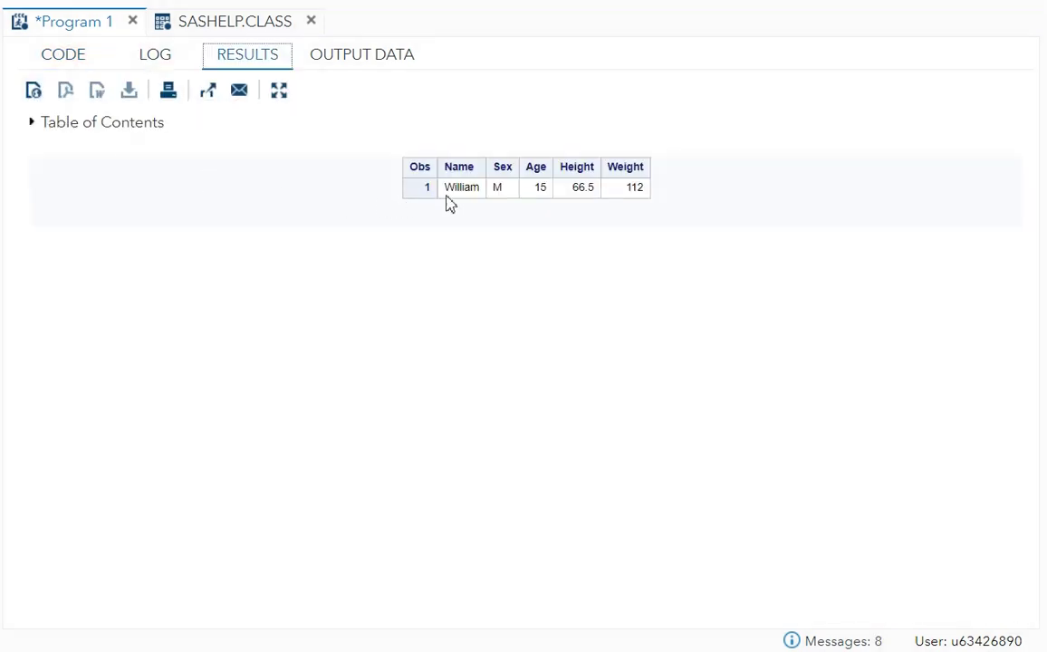
click(73, 65)
click(111, 324)
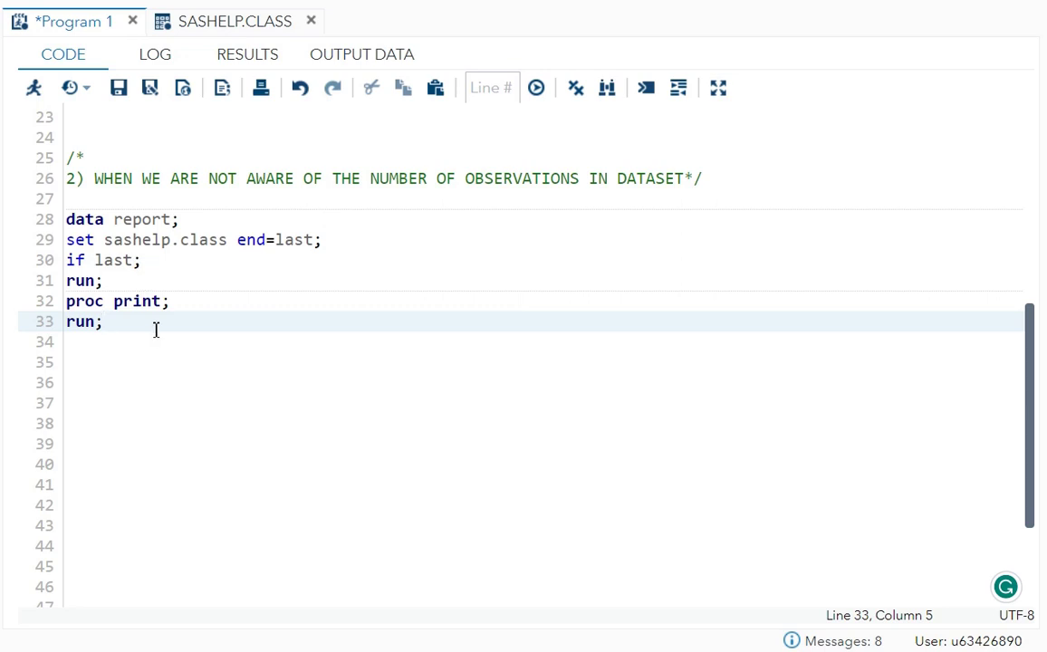
Step: Delete the extra blank lines between the two methods
scroll(145, 326, up, 5)
scroll(142, 323, down, 5)
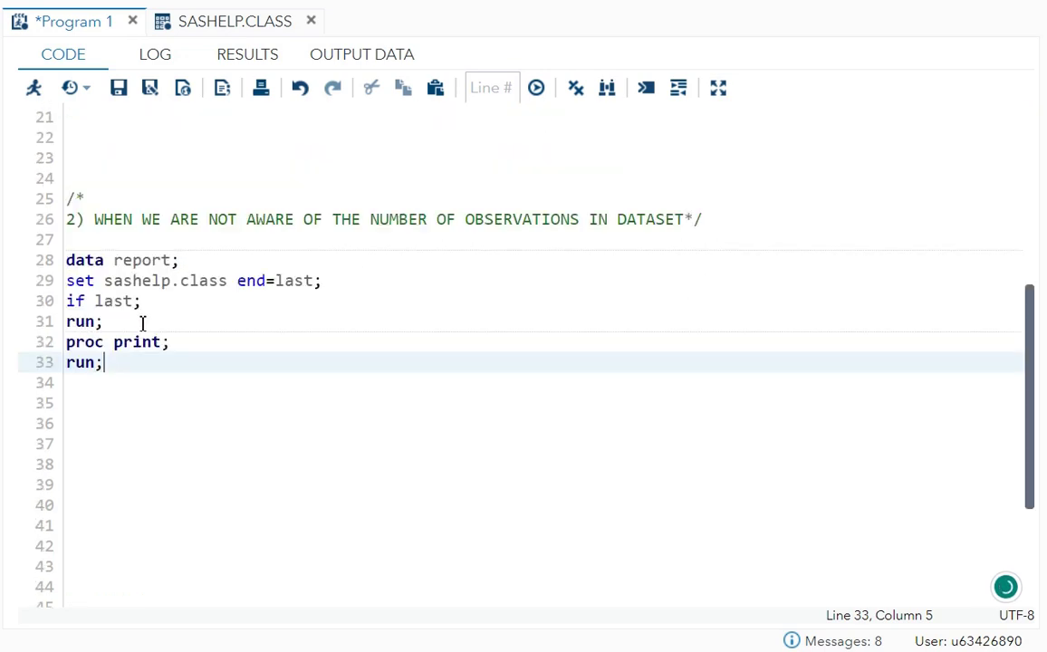
click(128, 161)
key(BackSpace)
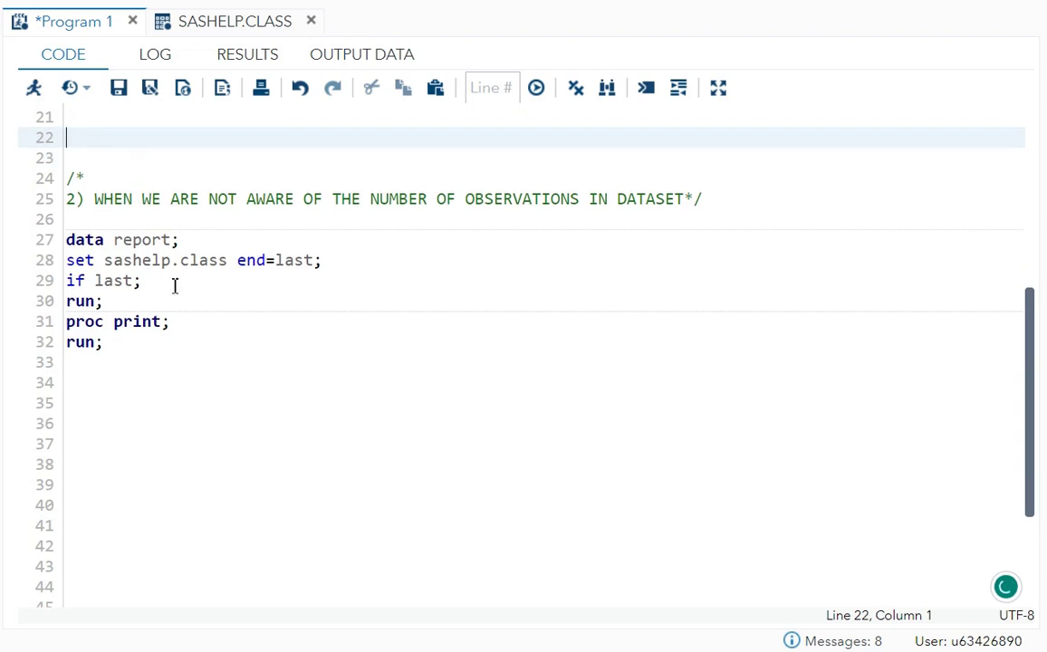
key(BackSpace)
key(BackSpace)
key(BackSpace)
key(BackSpace)
key(BackSpace)
key(BackSpace)
Step: Add run; after the first proc print
scroll(202, 319, down, 2)
scroll(202, 319, up, 4)
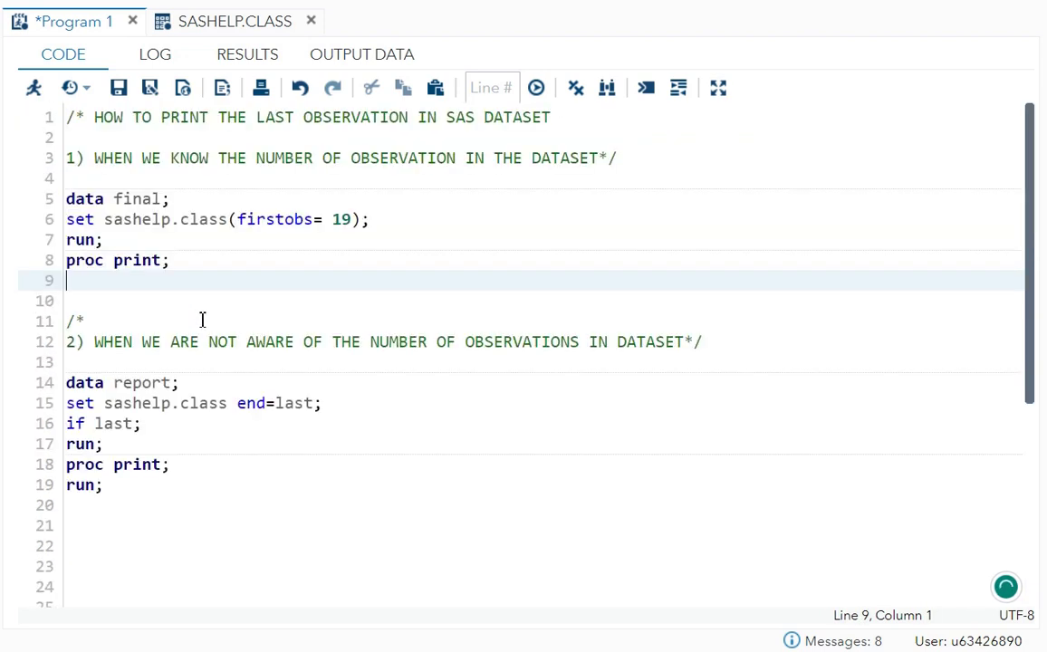
text(run;)
click(357, 473)
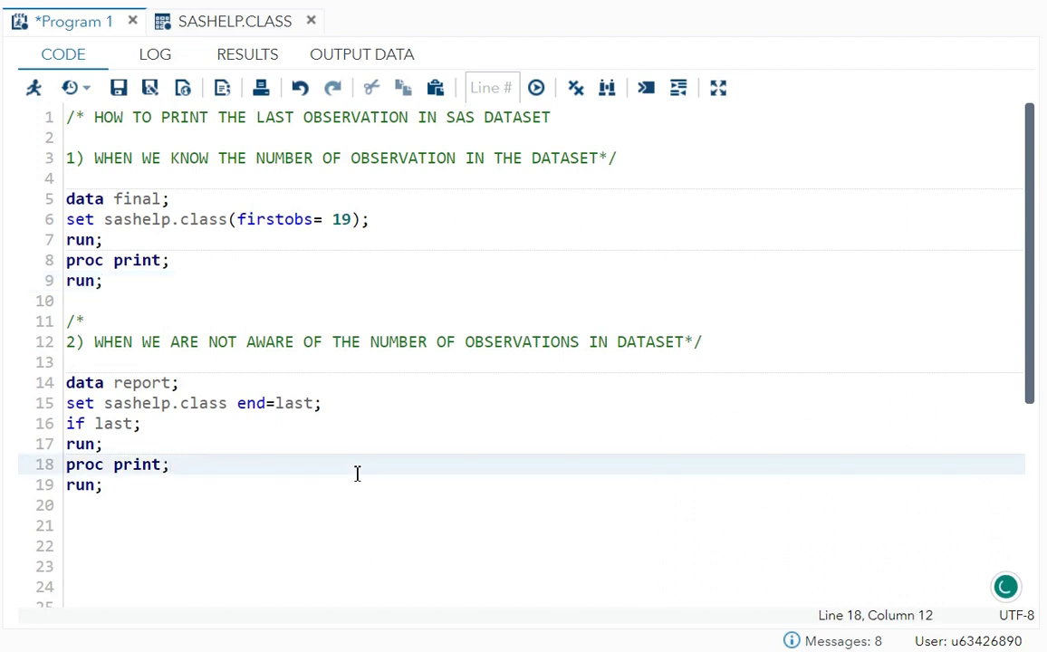